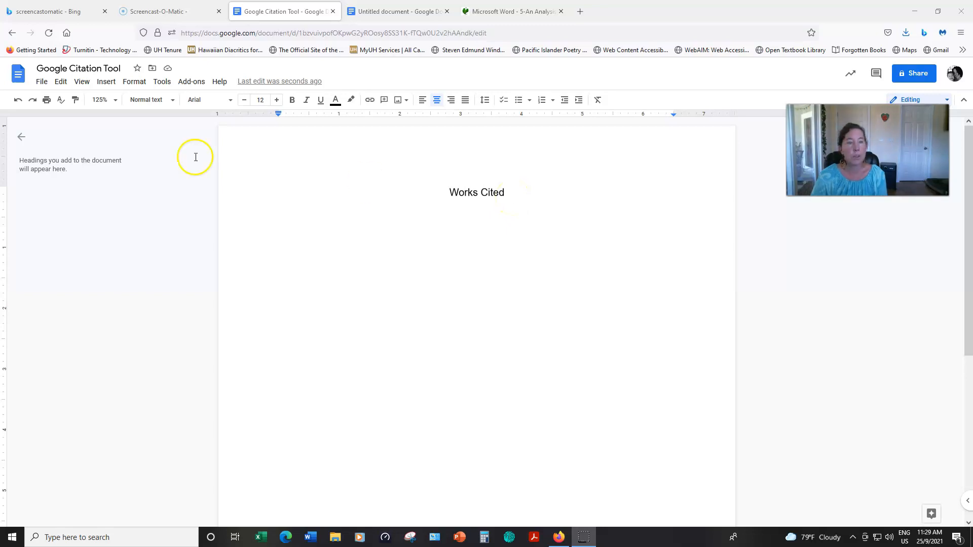
# - Open the document's citation tool and check the available citation styles, keeping MLA (8th ed.)
pyautogui.click(161, 82)
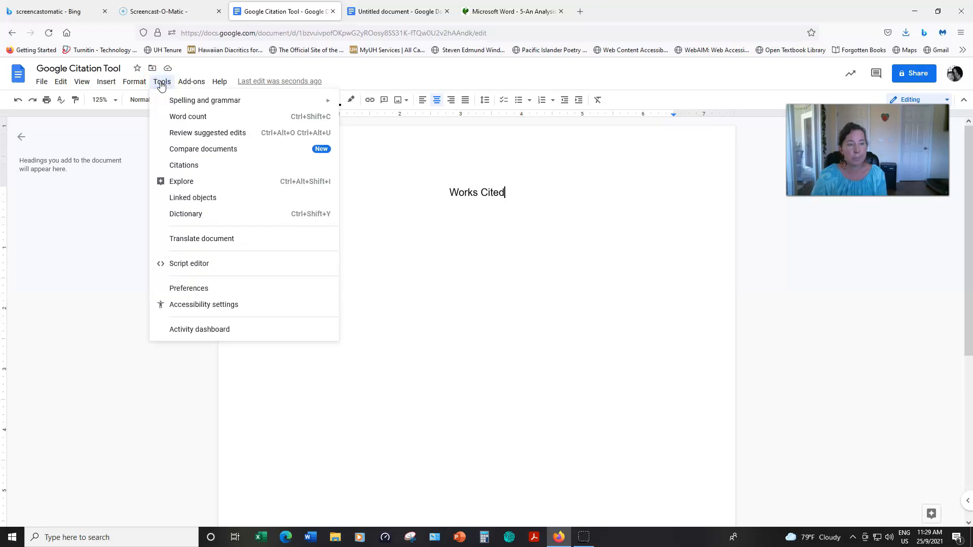
pyautogui.click(180, 167)
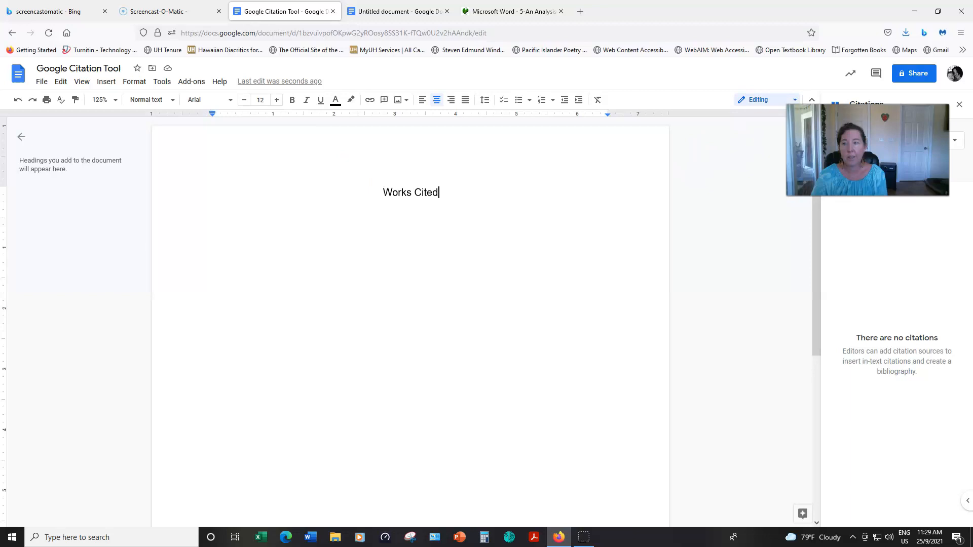
pyautogui.click(856, 147)
pyautogui.moveTo(857, 147); pyautogui.dragTo(701, 164)
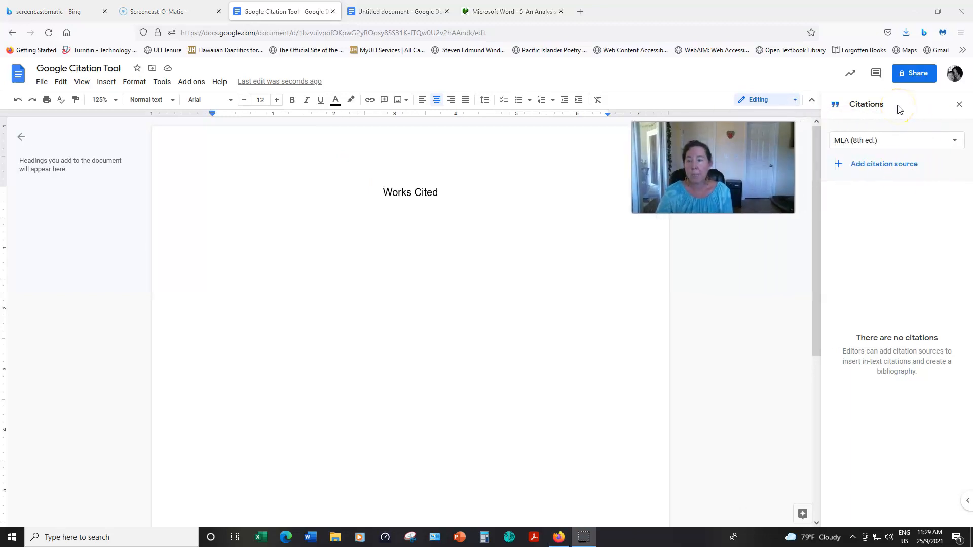
pyautogui.click(955, 143)
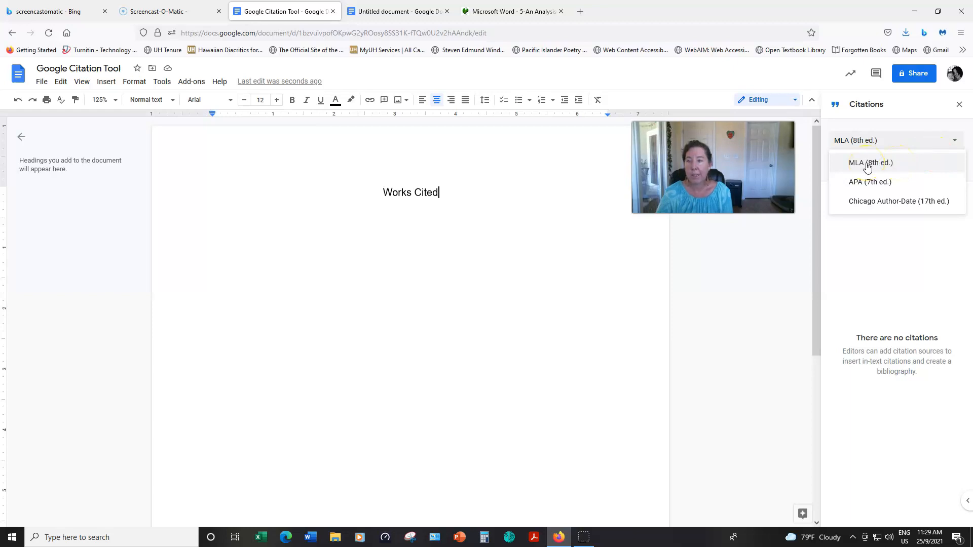
pyautogui.click(956, 142)
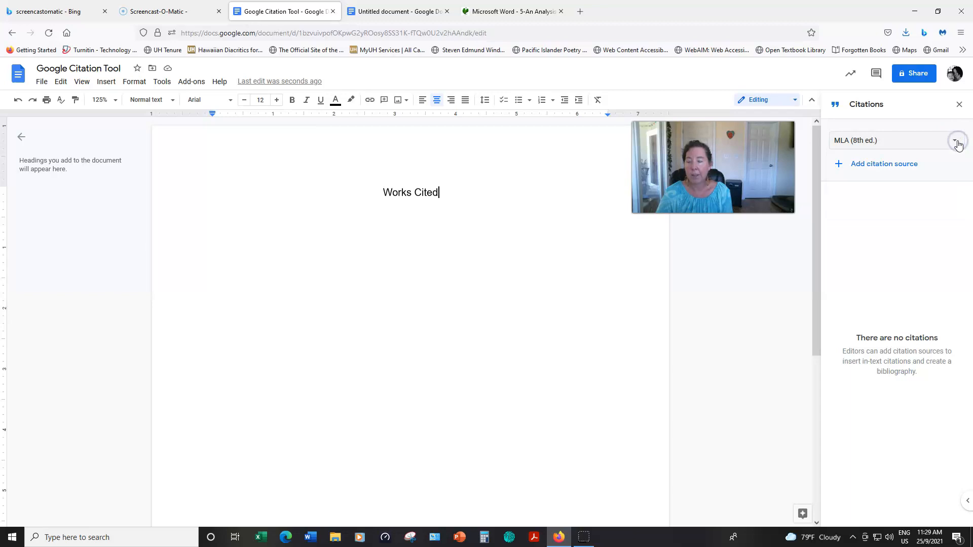
# - Start a new citation source with Journal article as the source type, accessed by Online database
pyautogui.click(846, 167)
pyautogui.click(953, 157)
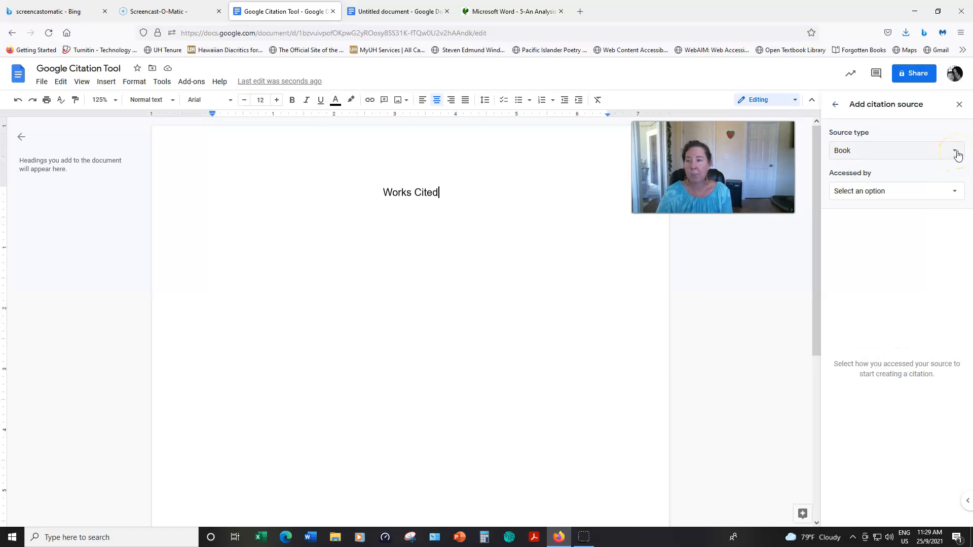
pyautogui.click(954, 153)
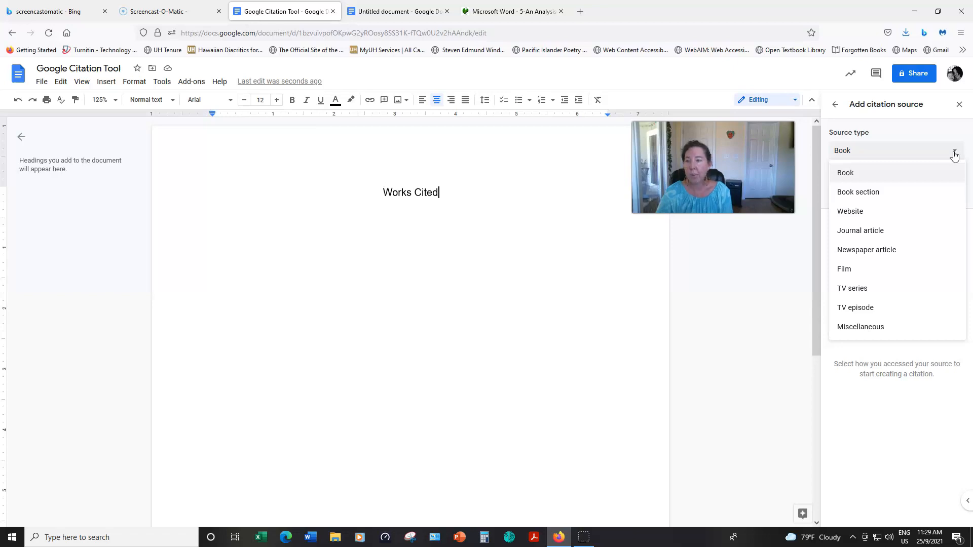
pyautogui.click(906, 231)
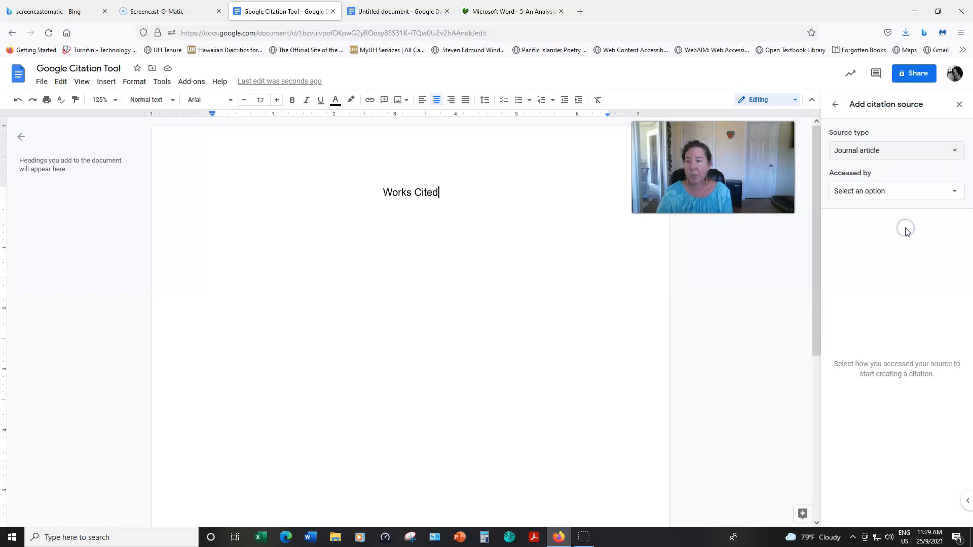
pyautogui.click(955, 192)
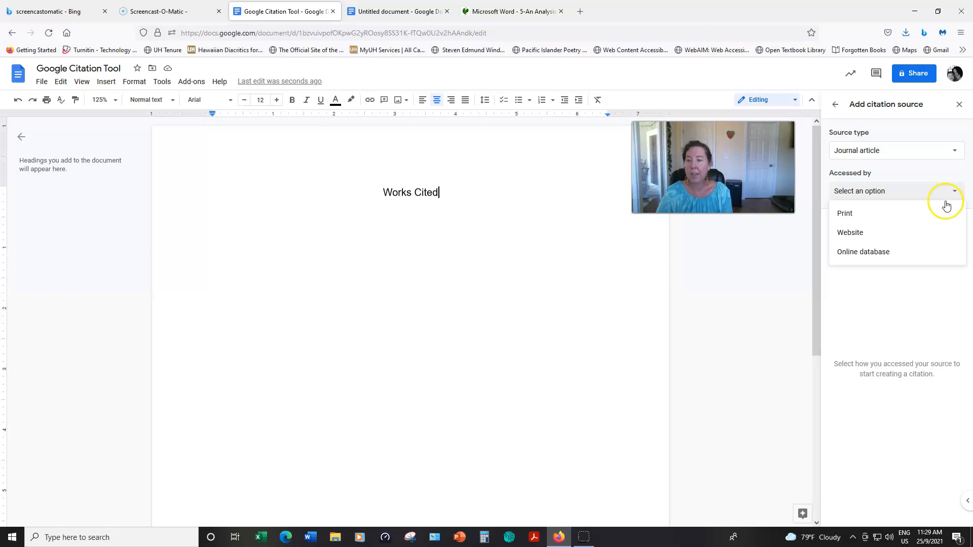
pyautogui.click(891, 258)
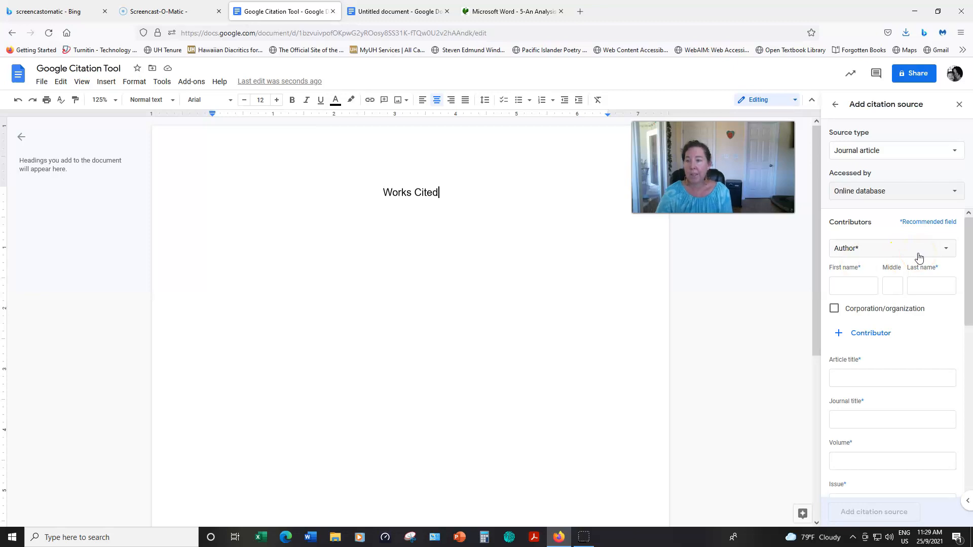
# - Fill in the author's first and last name for the journal article citation
pyautogui.click(849, 285)
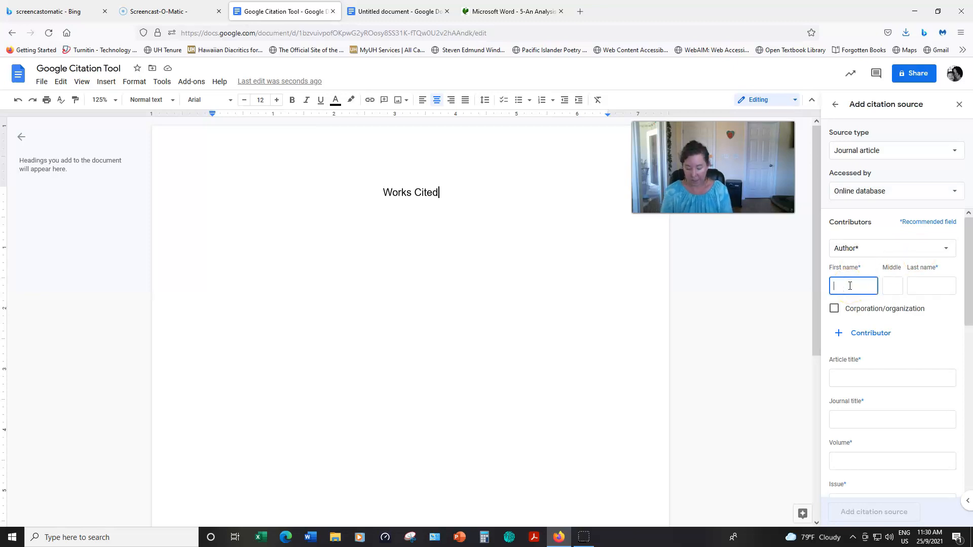
pyautogui.write('YU')
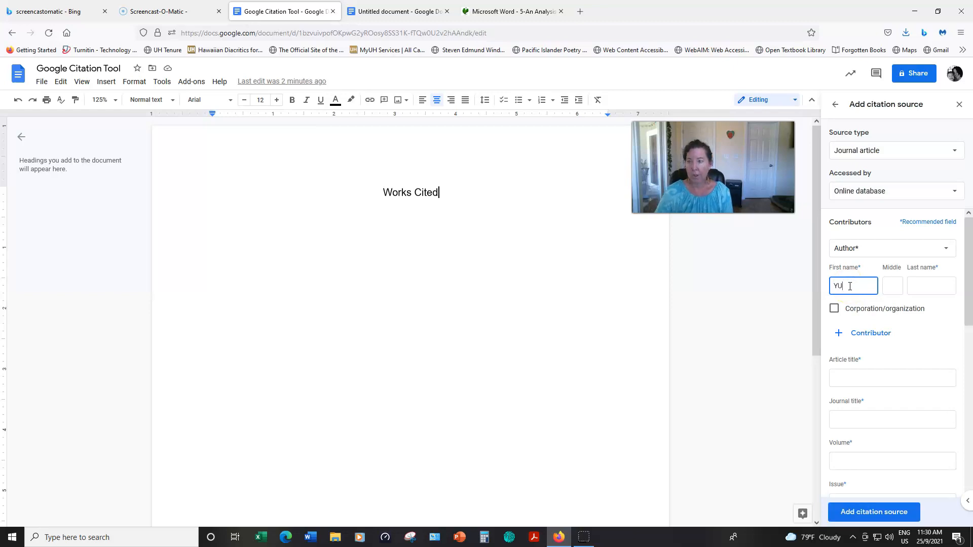
pyautogui.click(920, 286)
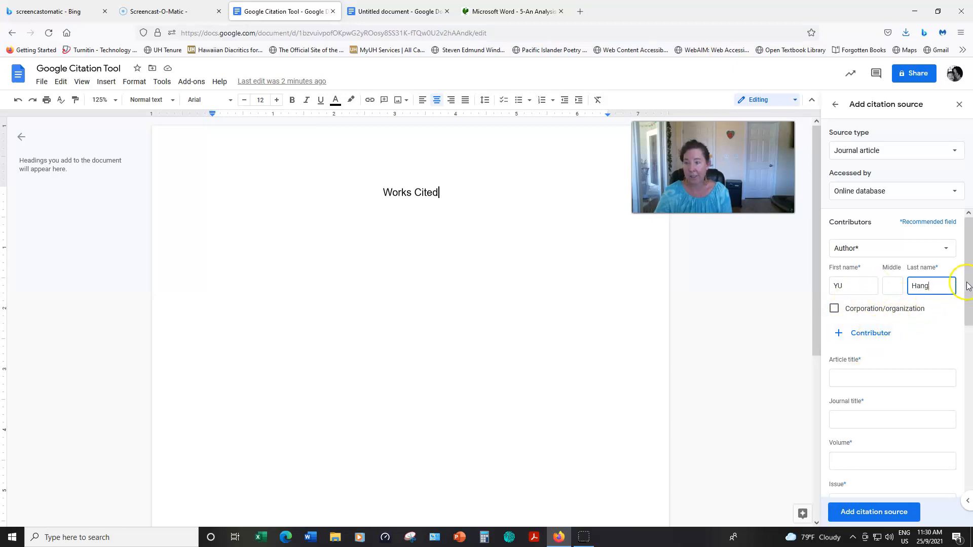
# - Copy "An Analysis of the Reconstruction of Chinese American Identity in The Paper Menagerie" from the untitled notes document into the citation's article title
pyautogui.moveTo(969, 280); pyautogui.dragTo(968, 328)
pyautogui.click(872, 265)
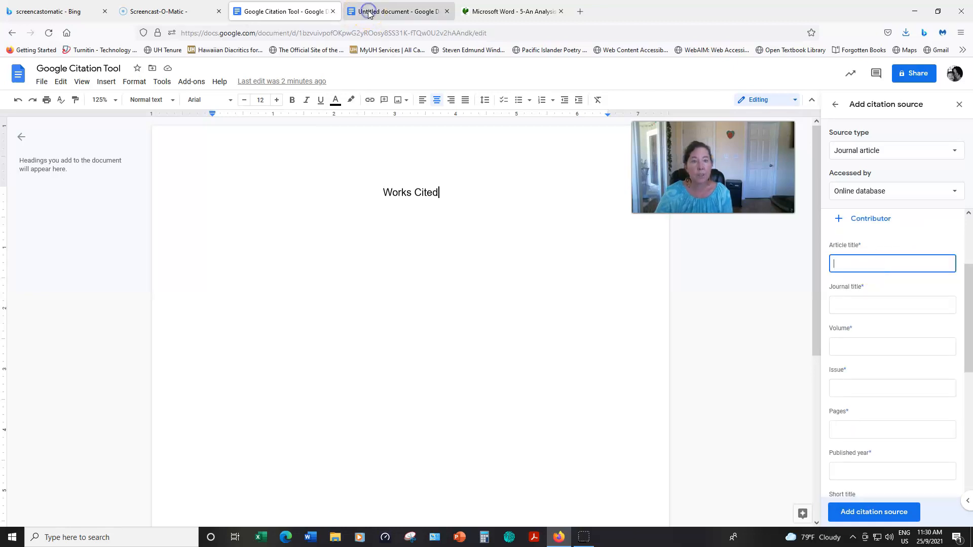
pyautogui.click(300, 14)
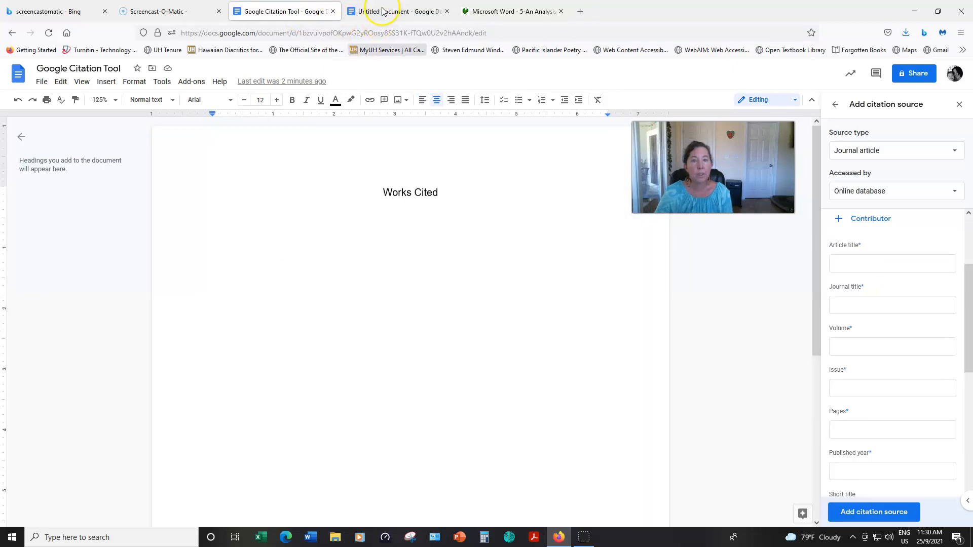
pyautogui.click(383, 10)
pyautogui.click(179, 292)
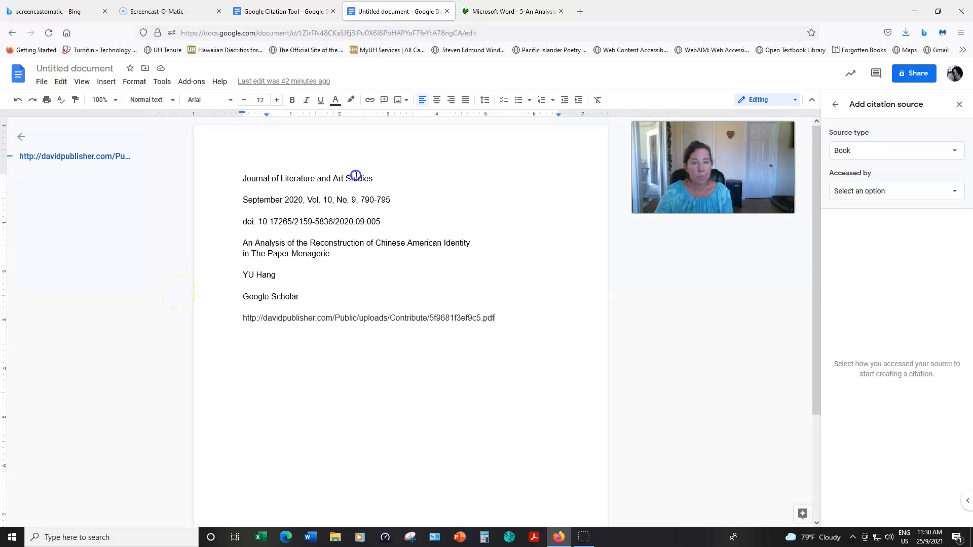
pyautogui.moveTo(241, 243); pyautogui.dragTo(341, 260)
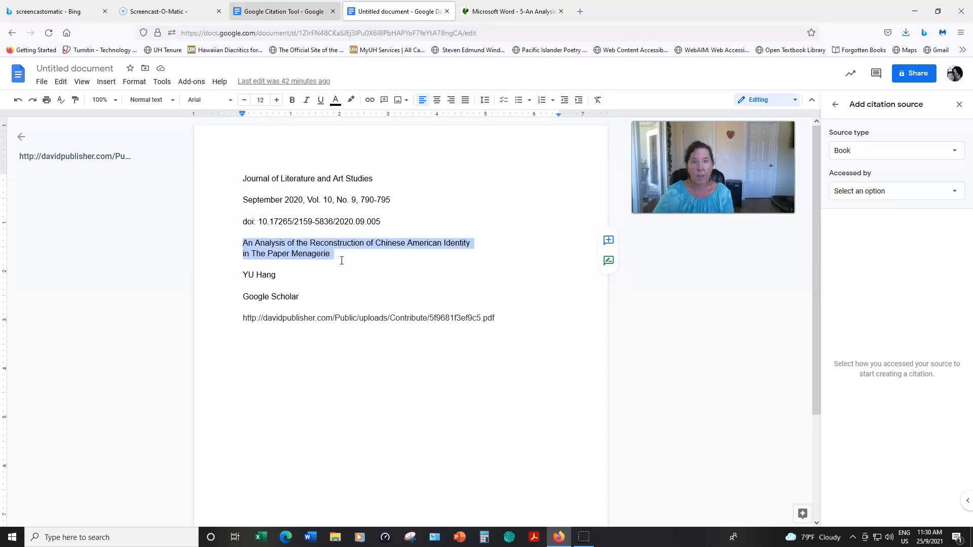
pyautogui.click(279, 12)
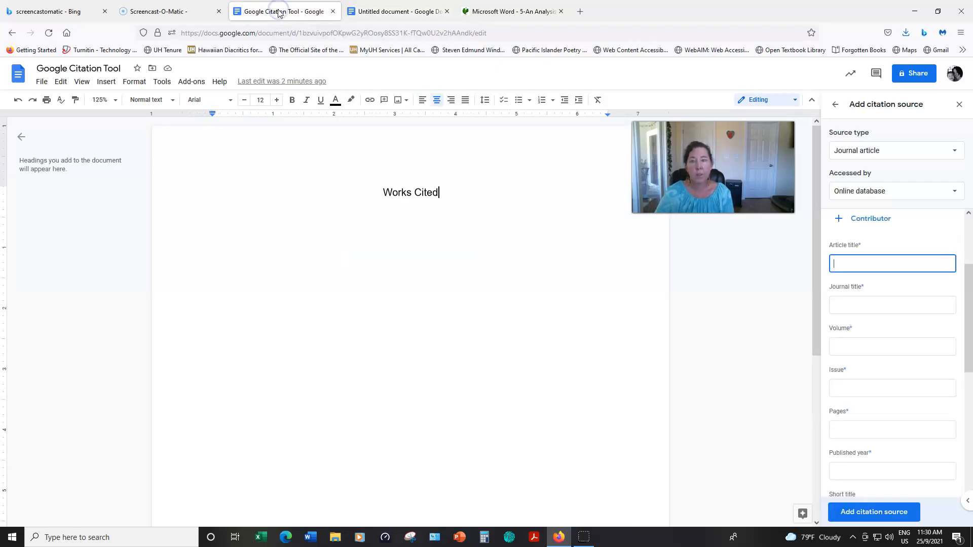
pyautogui.hotkey('ctrl', 'v')
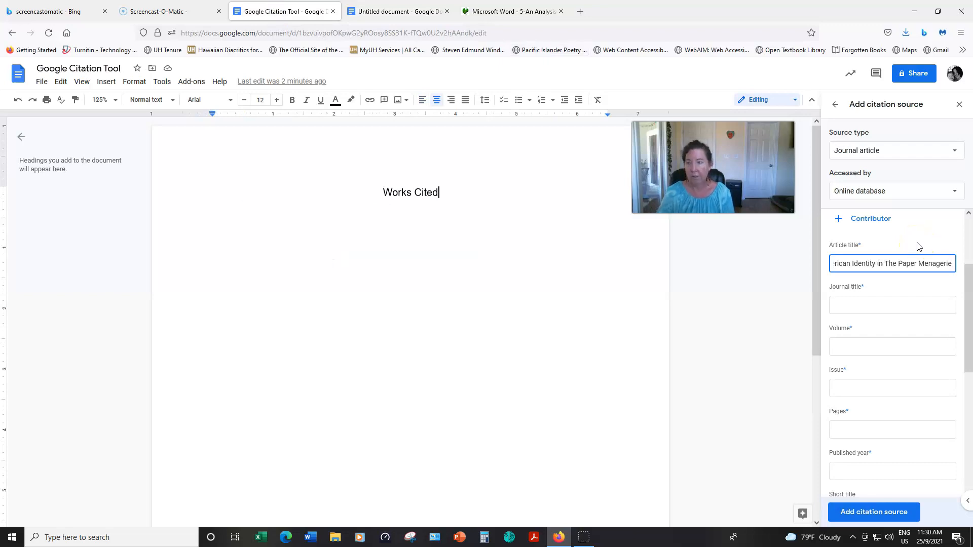
# - Copy "Journal of Literature and Art Studies" from the untitled notes document into the citation's journal title
pyautogui.click(866, 311)
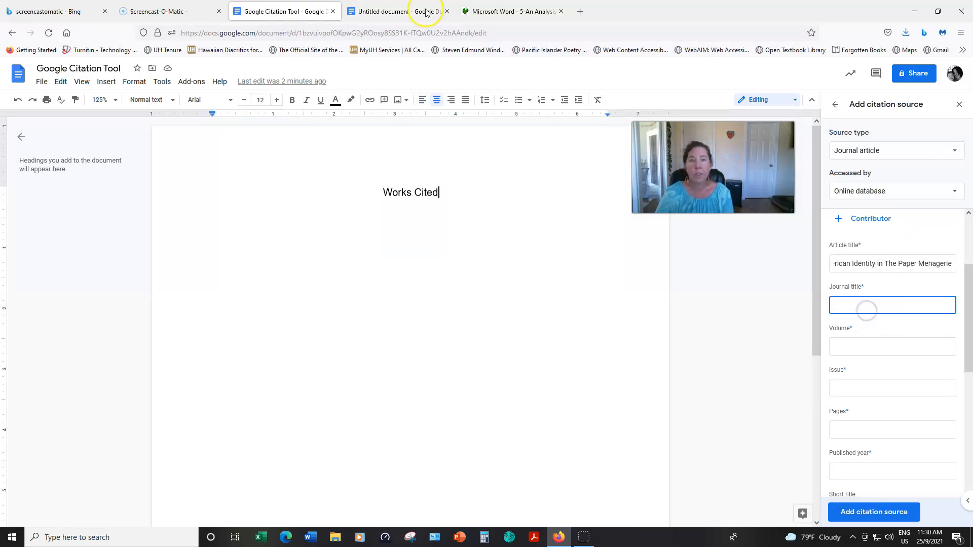
pyautogui.click(376, 13)
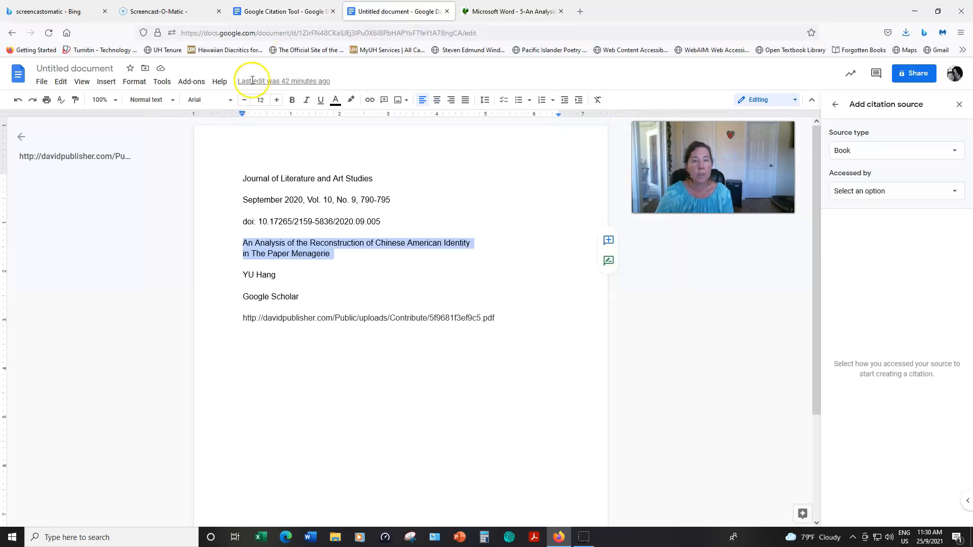
pyautogui.moveTo(244, 181); pyautogui.dragTo(384, 181)
pyautogui.hotkey('ctrl', 'c')
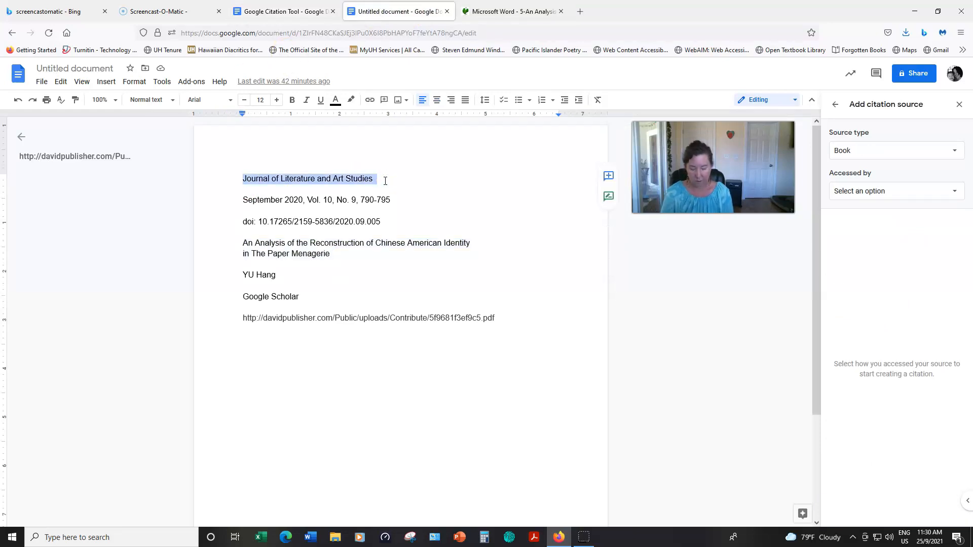
pyautogui.click(283, 11)
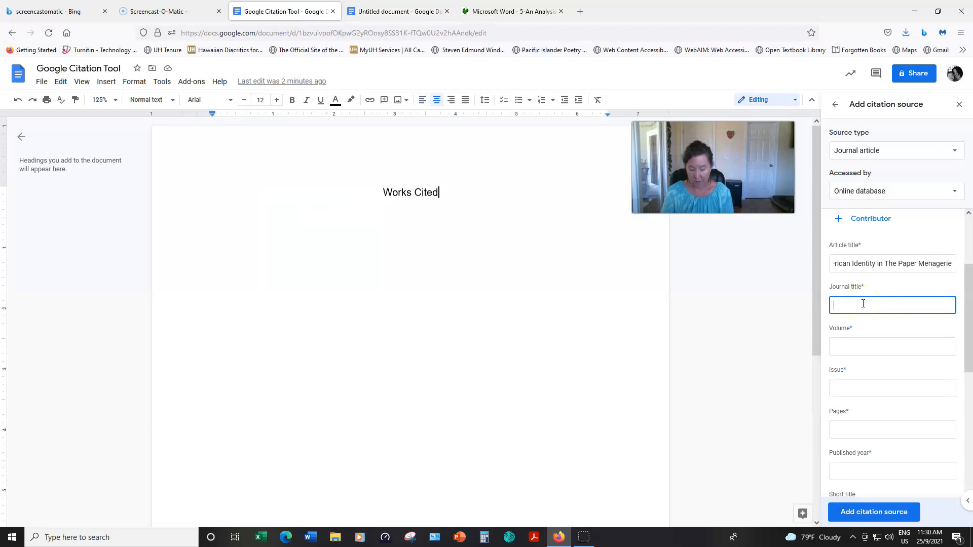
pyautogui.hotkey('ctrl', 'v')
# - Set the citation's volume to 10 and its issue to 9
pyautogui.click(874, 344)
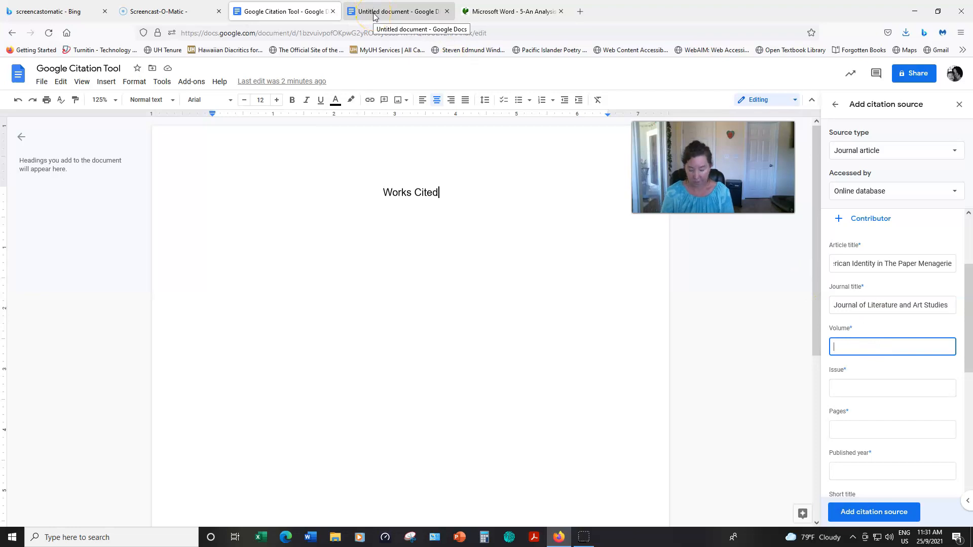
pyautogui.click(891, 389)
pyautogui.write('9')
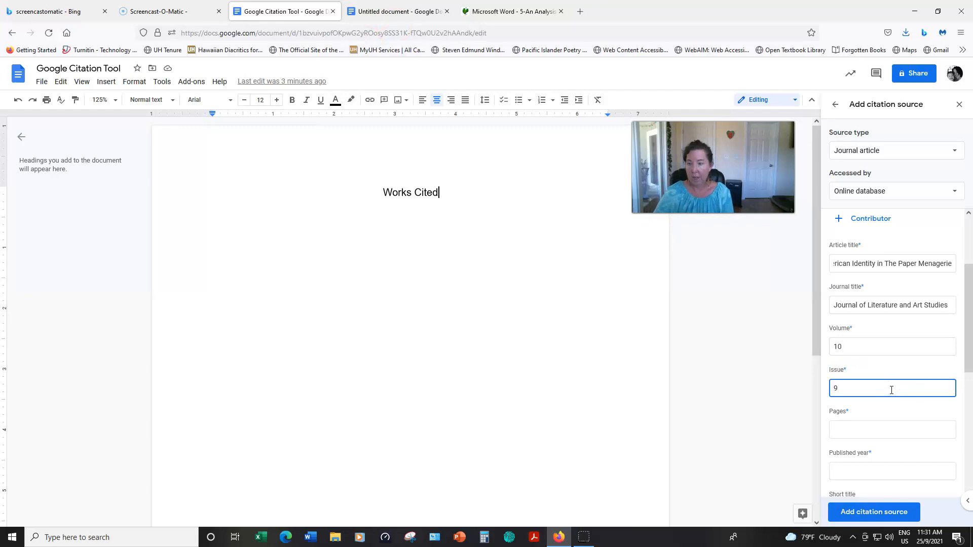
# - Copy the page range 790-795 from the untitled notes document into the citation's pages field
pyautogui.click(868, 431)
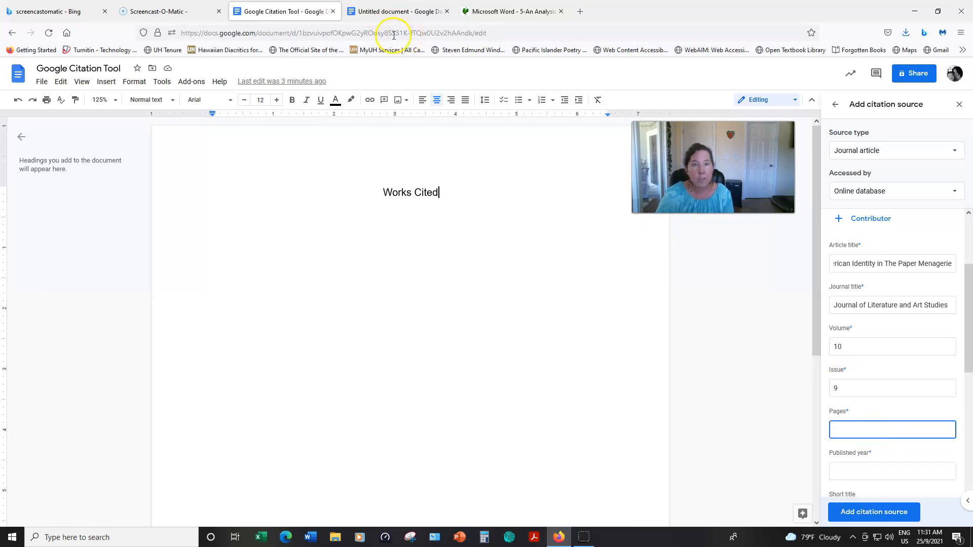
pyautogui.click(368, 13)
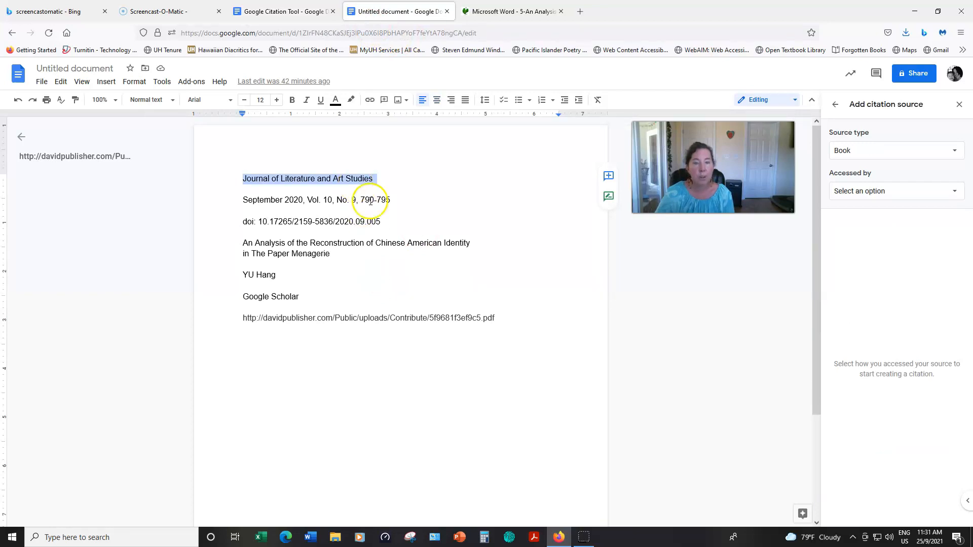
pyautogui.moveTo(360, 200); pyautogui.dragTo(403, 201)
pyautogui.hotkey('ctrl', 'c')
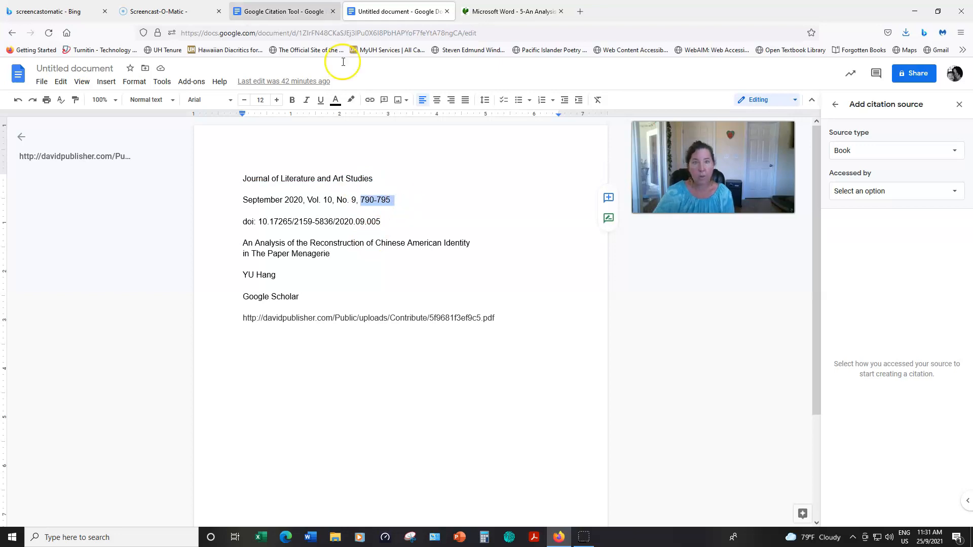
pyautogui.click(263, 14)
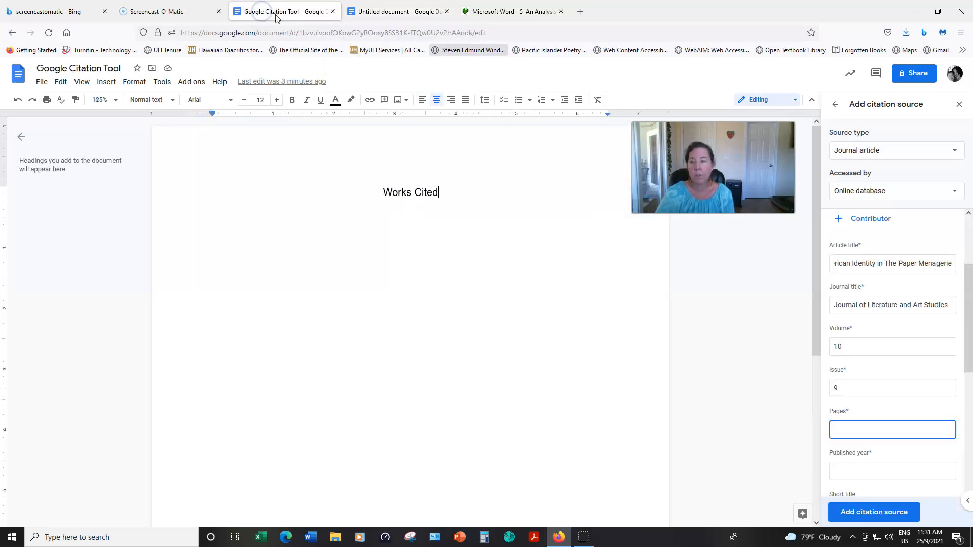
pyautogui.hotkey('ctrl', 'v')
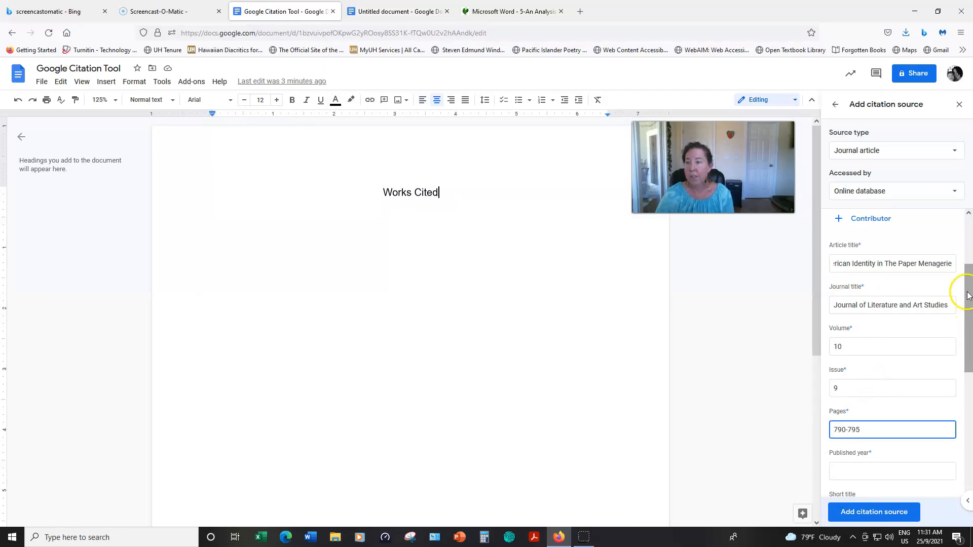
# - Set the citation's published year to 2020 and its database to Google Scholar
pyautogui.moveTo(968, 294); pyautogui.dragTo(968, 309)
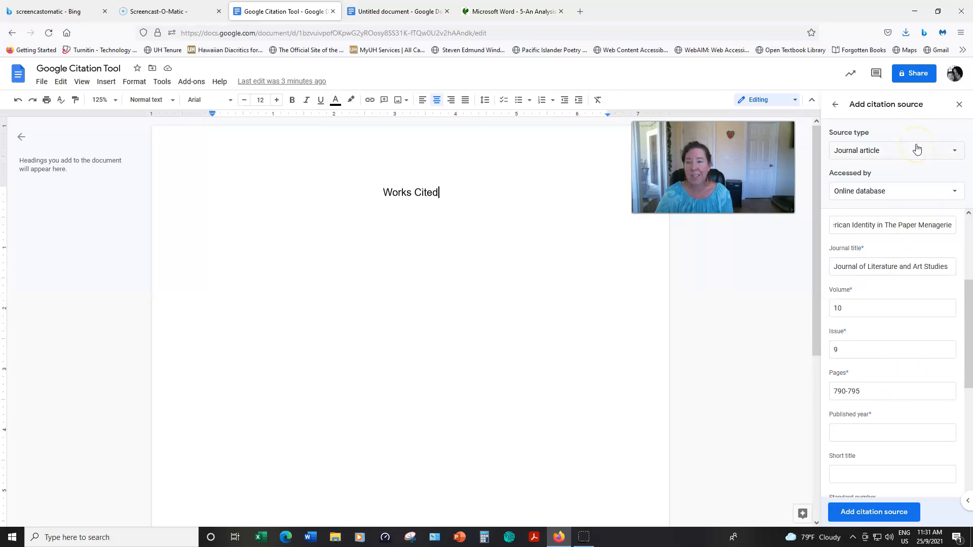
pyautogui.click(873, 430)
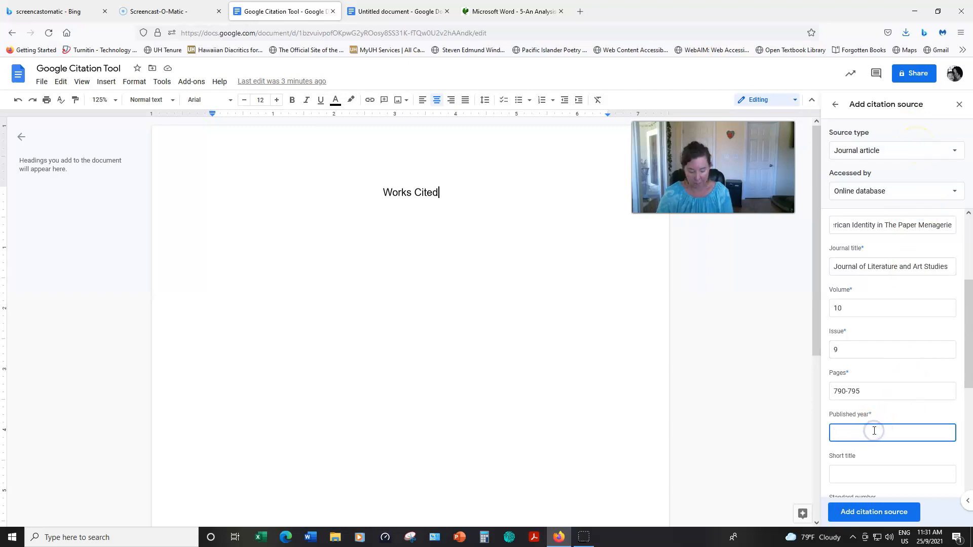
pyautogui.write('2020')
pyautogui.moveTo(967, 369); pyautogui.dragTo(967, 444)
pyautogui.click(859, 348)
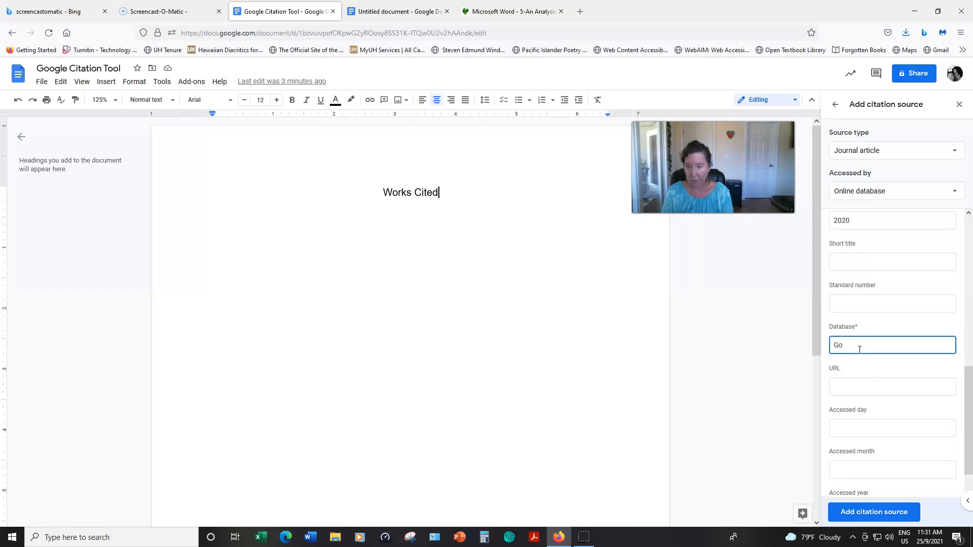
pyautogui.write('Google Scholar')
pyautogui.click(843, 391)
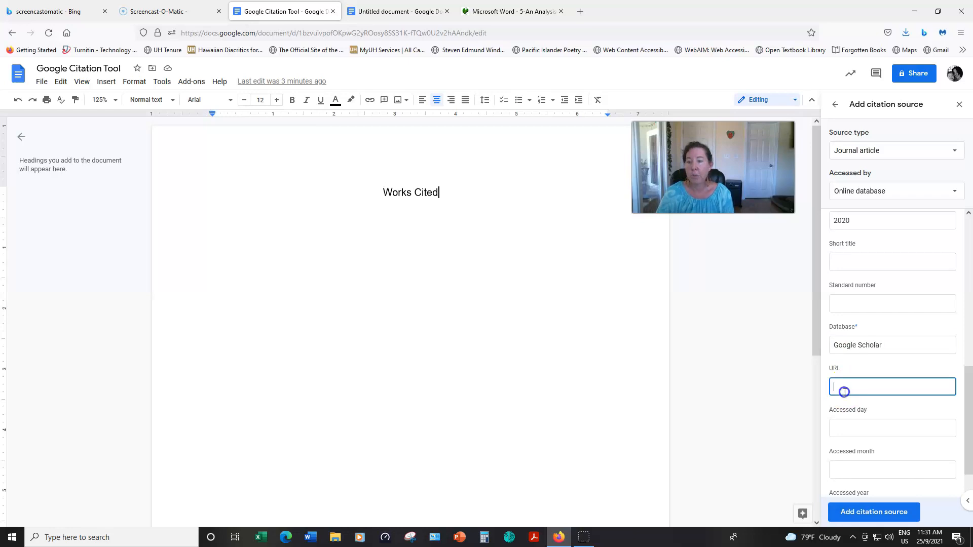
pyautogui.click(385, 12)
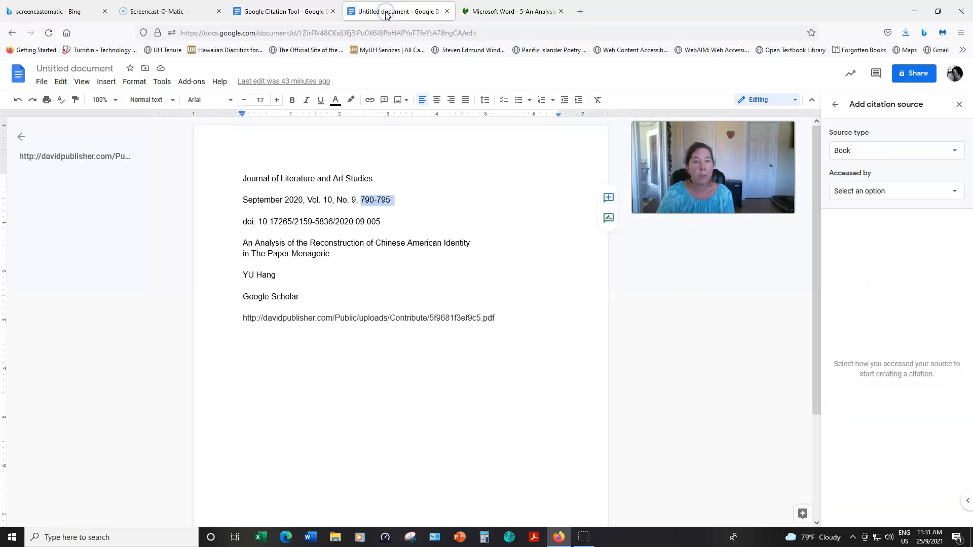
pyautogui.click(236, 316)
pyautogui.moveTo(237, 317); pyautogui.dragTo(502, 321)
pyautogui.hotkey('ctrl', 'c')
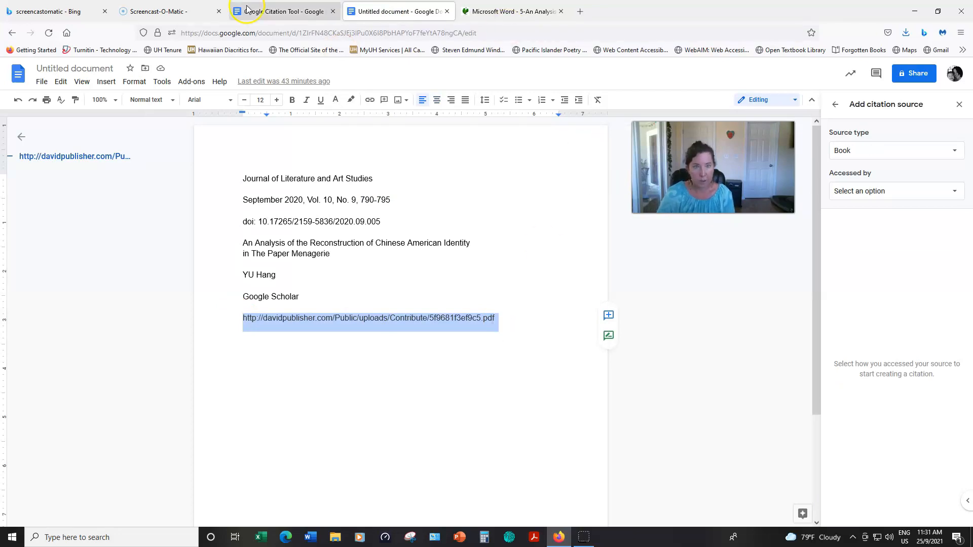
pyautogui.click(261, 12)
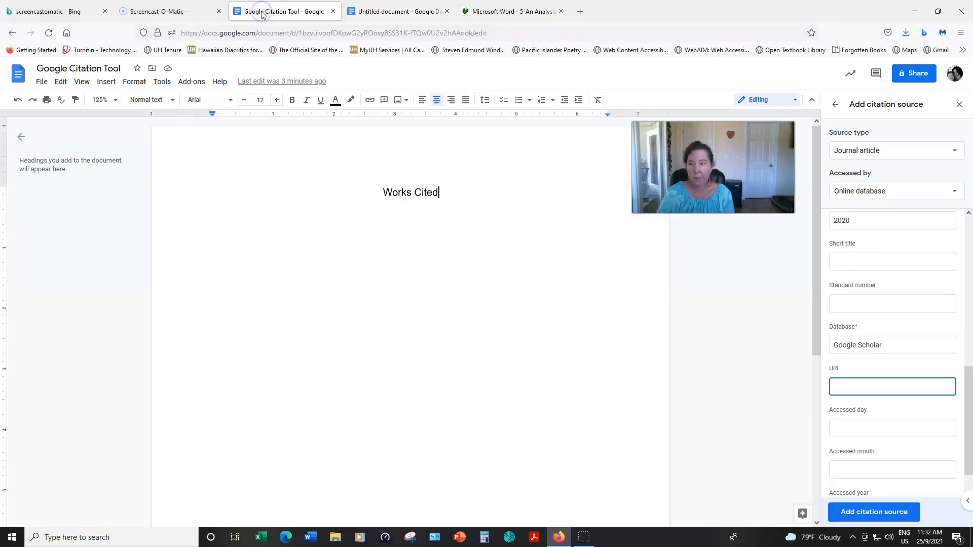
pyautogui.hotkey('ctrl', 'v')
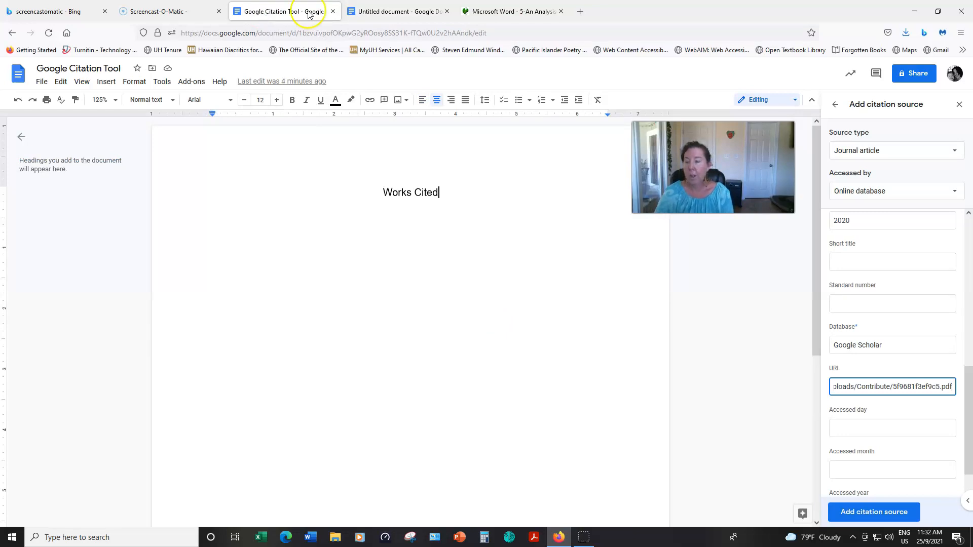
# - Set the citation's accessed day to 25, month to 9 and year to 2021, and add the citation source
pyautogui.moveTo(969, 384); pyautogui.dragTo(969, 400)
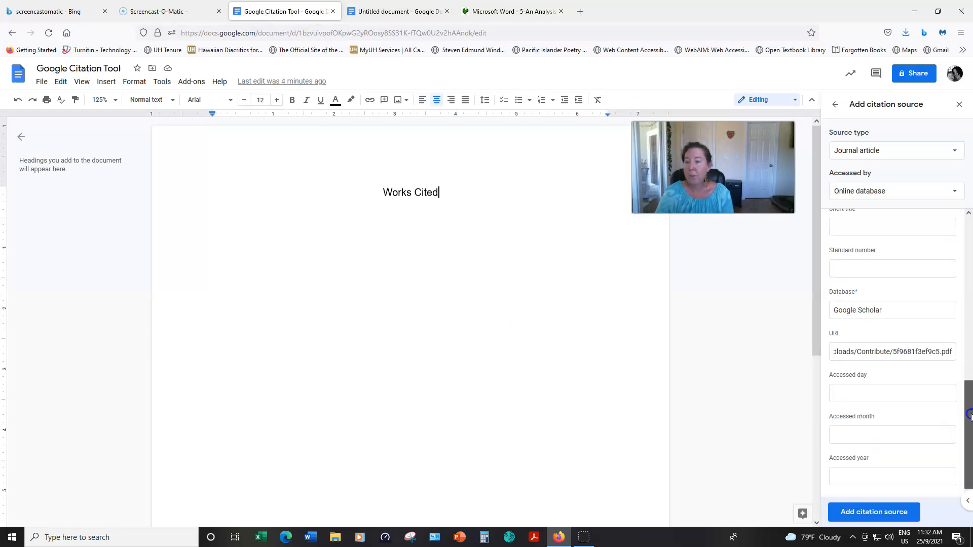
pyautogui.click(844, 394)
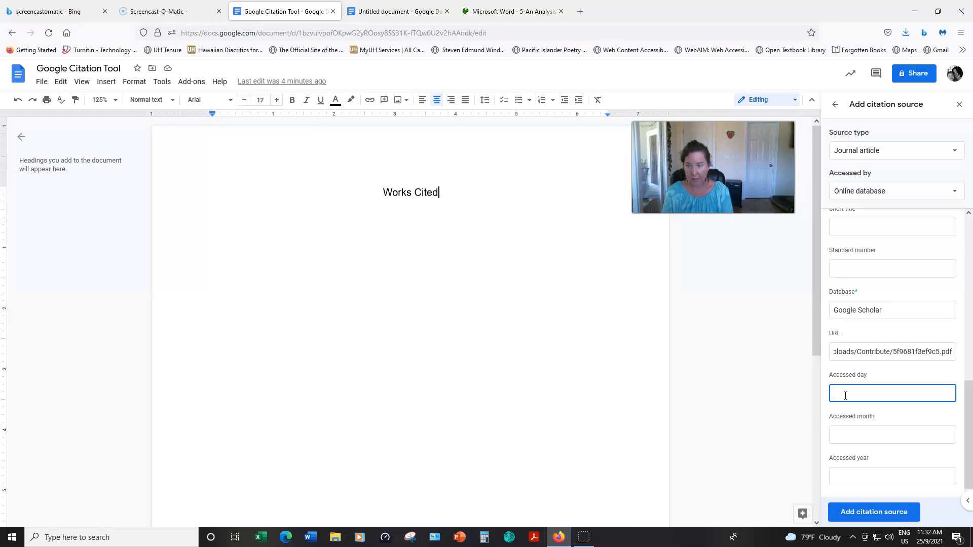
pyautogui.write('25')
pyautogui.press('Tab')
pyautogui.click(862, 433)
pyautogui.write('9')
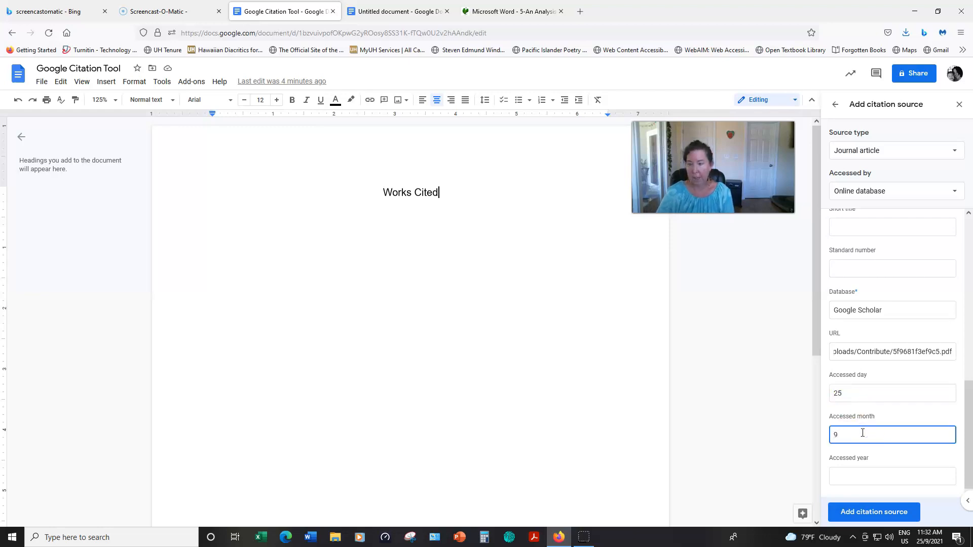
pyautogui.click(873, 474)
pyautogui.write('2021')
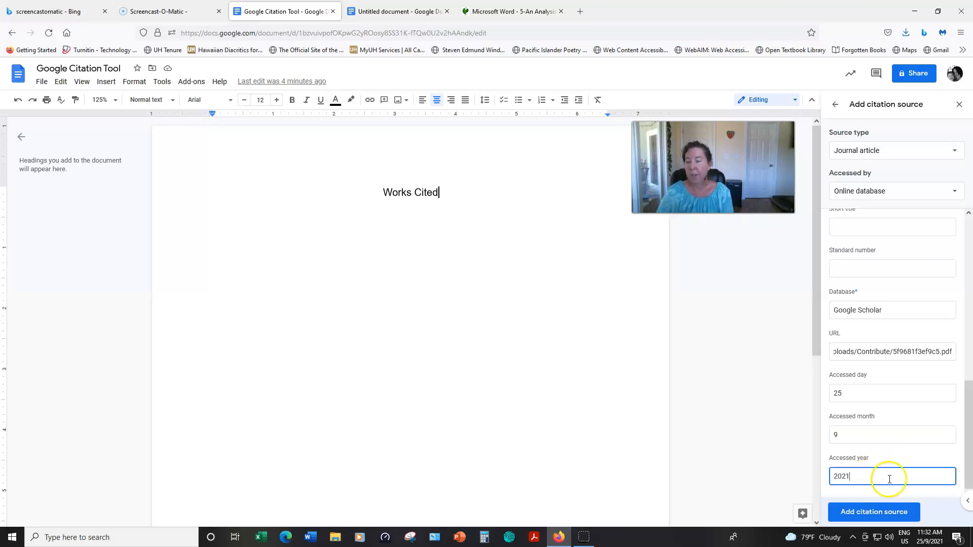
pyautogui.click(867, 513)
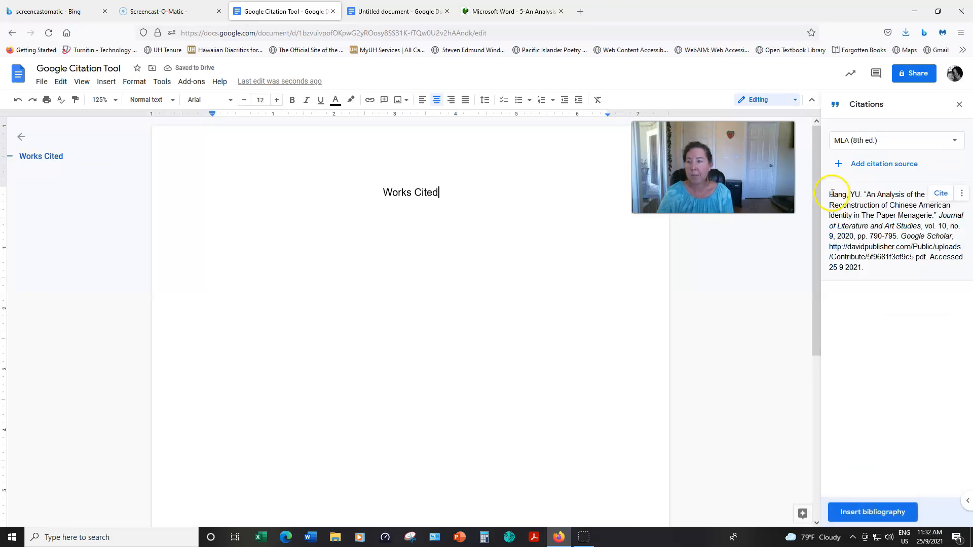
# - Copy the full text of the generated citation onto a new left-aligned line below the Works Cited heading
pyautogui.moveTo(830, 195); pyautogui.dragTo(969, 266)
pyautogui.hotkey('ctrl', 'c')
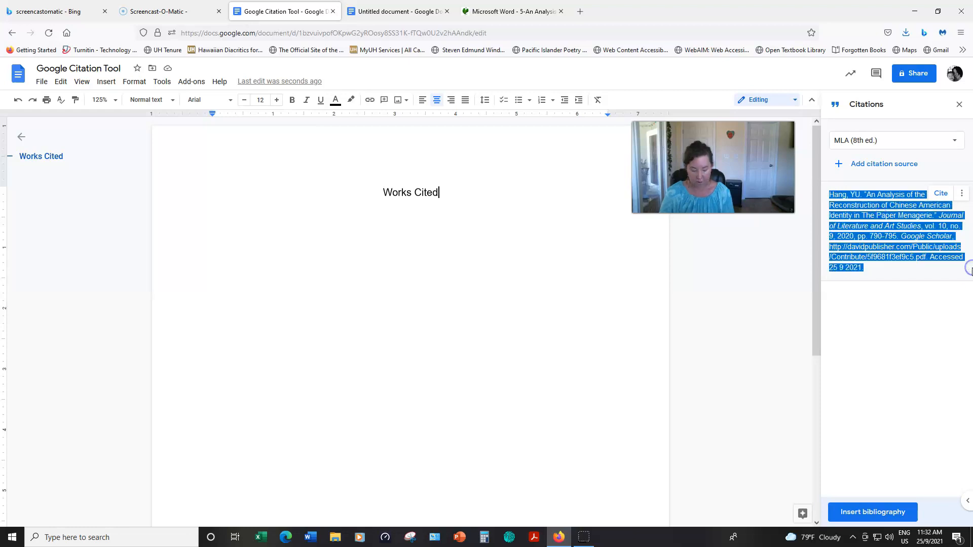
pyautogui.click(227, 254)
pyautogui.click(440, 192)
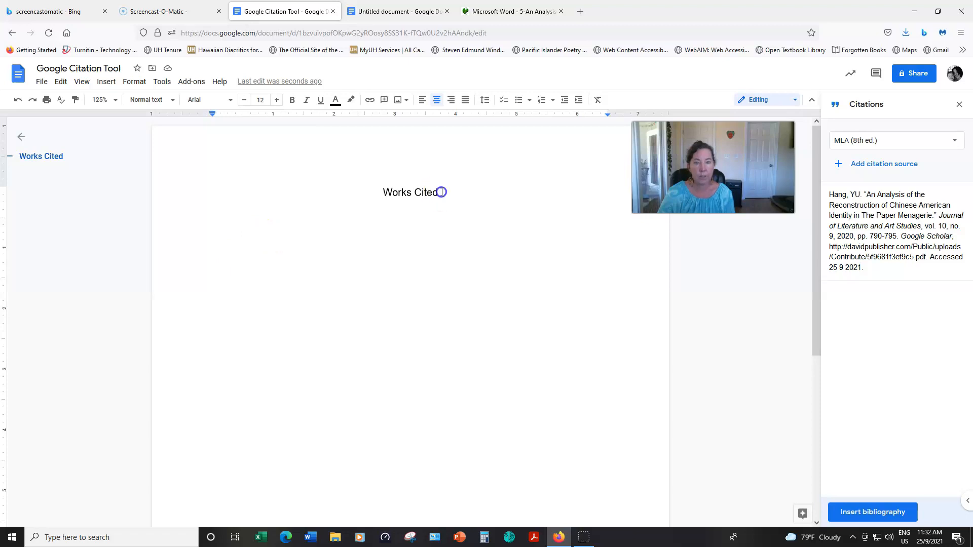
pyautogui.press('Return')
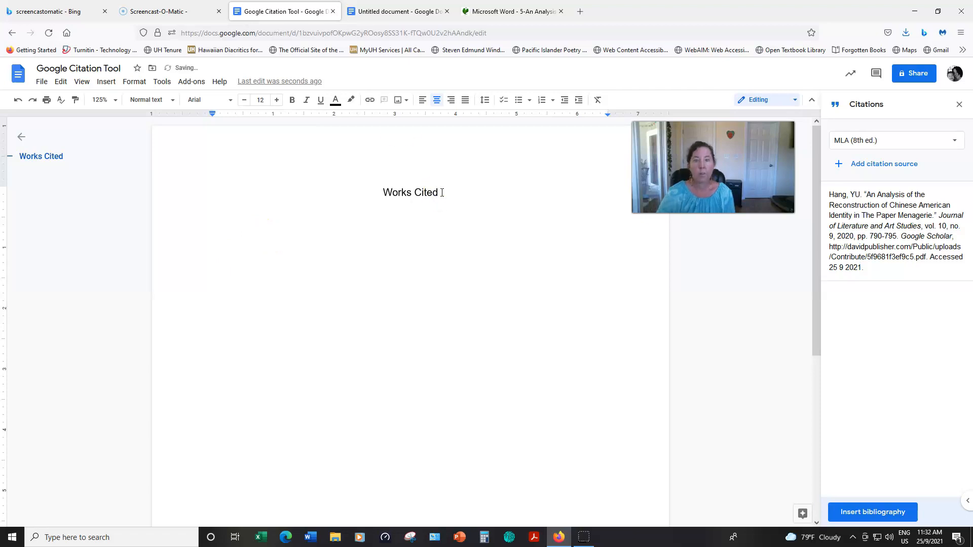
pyautogui.click(418, 102)
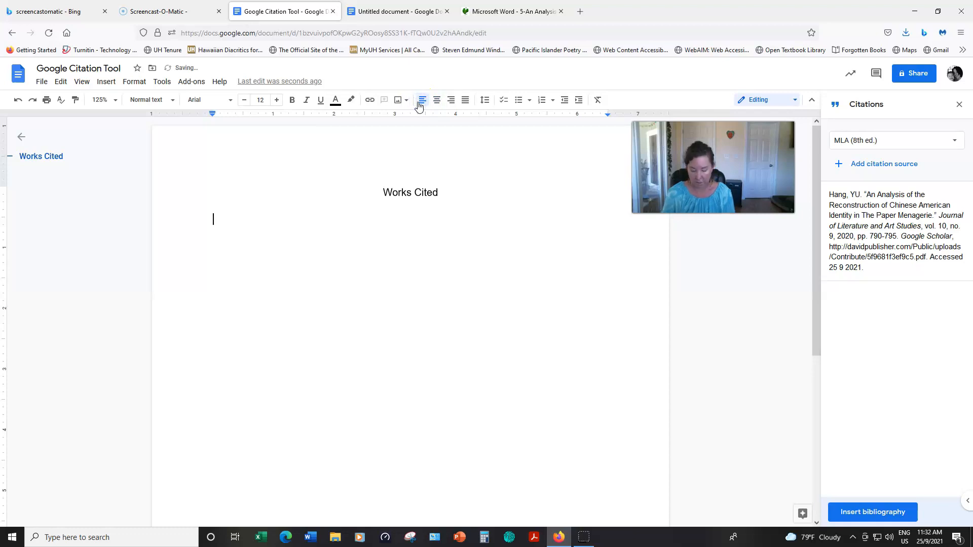
pyautogui.hotkey('ctrl', 'v')
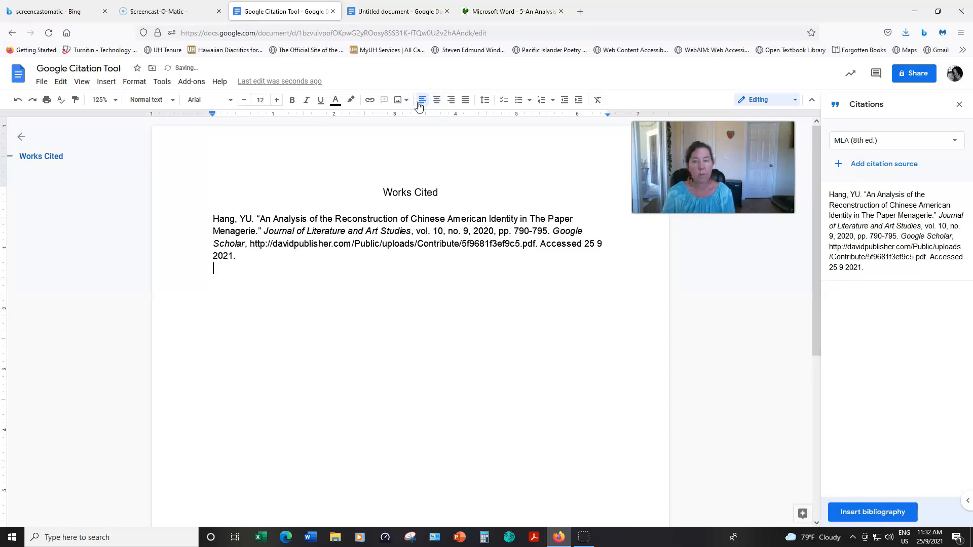
# - Insert the journal article's in-text citation below the Works Cited entry and delete it again
pyautogui.moveTo(932, 195)
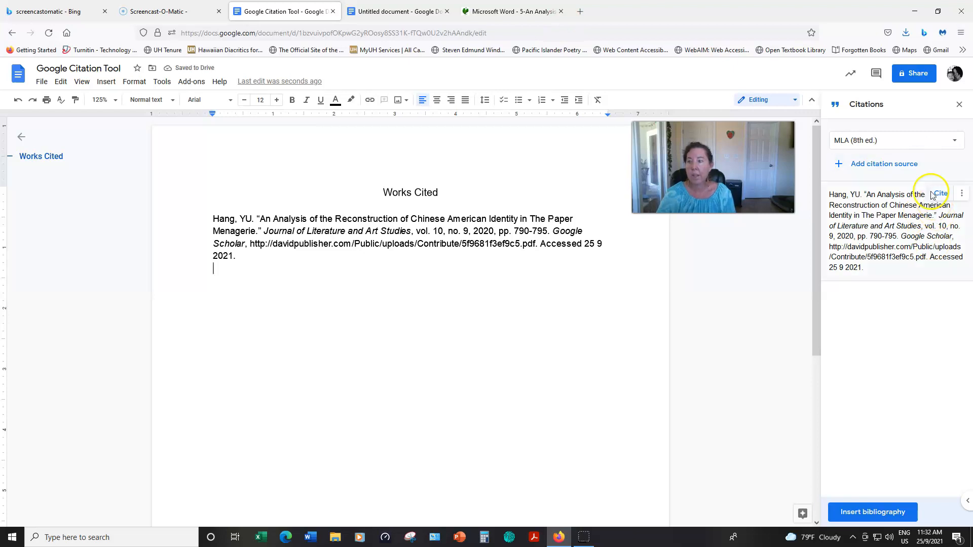
pyautogui.click(940, 195)
pyautogui.click(939, 196)
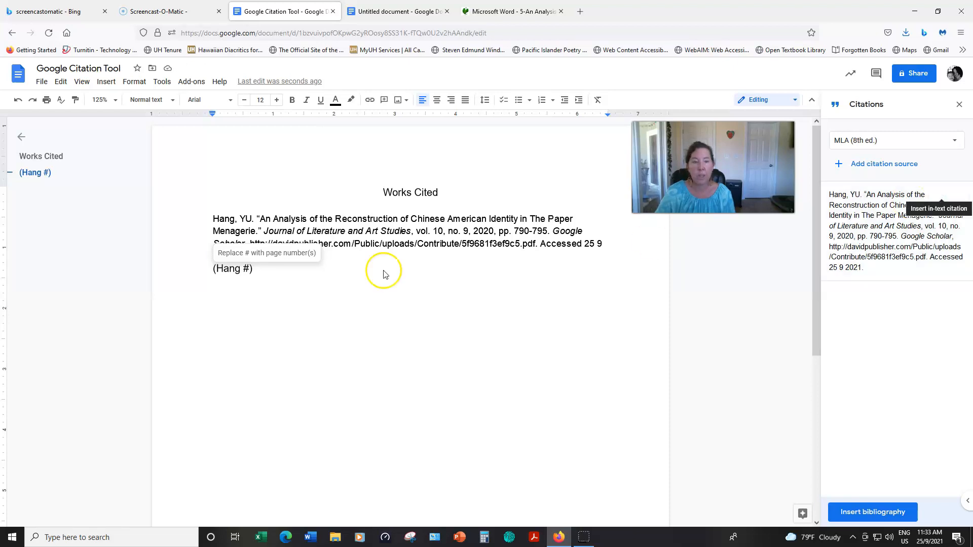
pyautogui.click(248, 273)
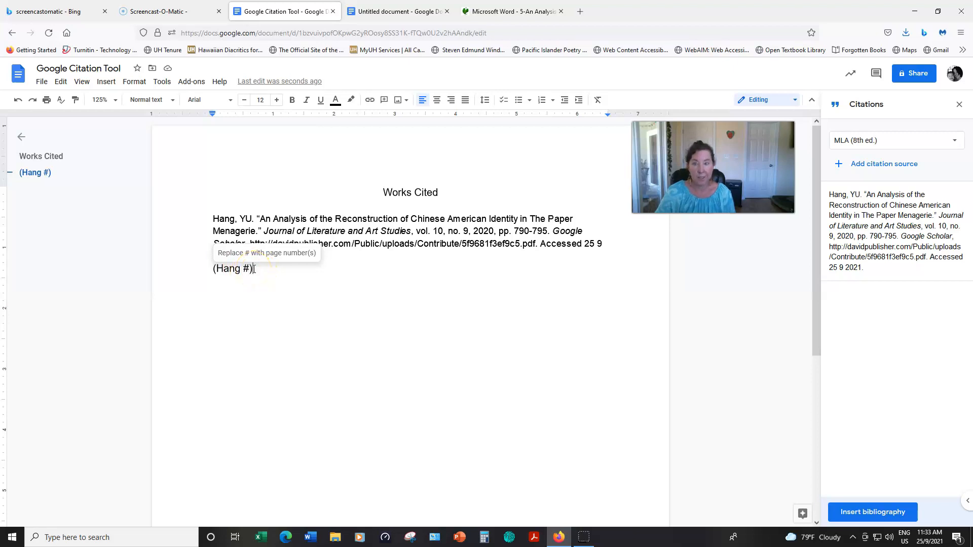
pyautogui.moveTo(255, 269); pyautogui.dragTo(195, 268)
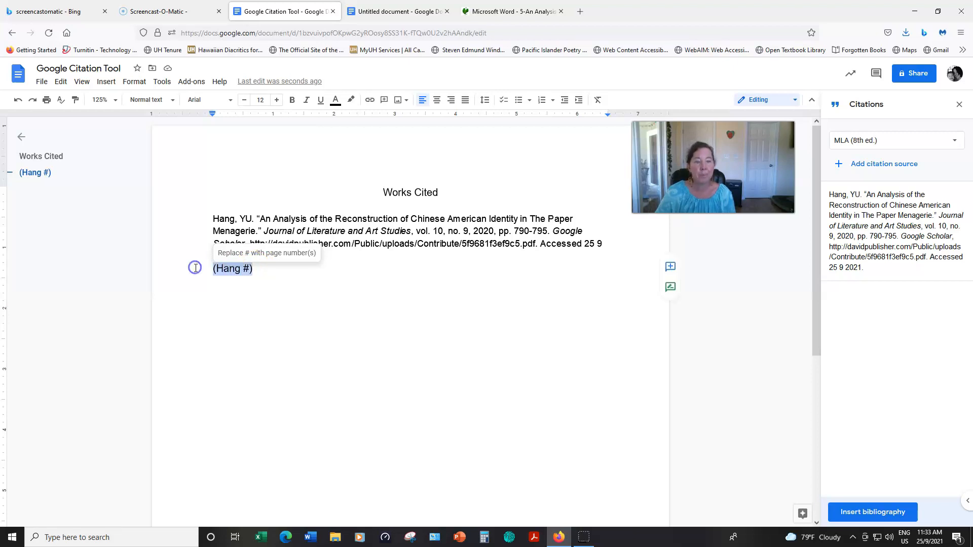
pyautogui.press('BackSpace')
# - Double-space the whole document and delete the blank line between the Works Cited heading and the citation
pyautogui.click(338, 244)
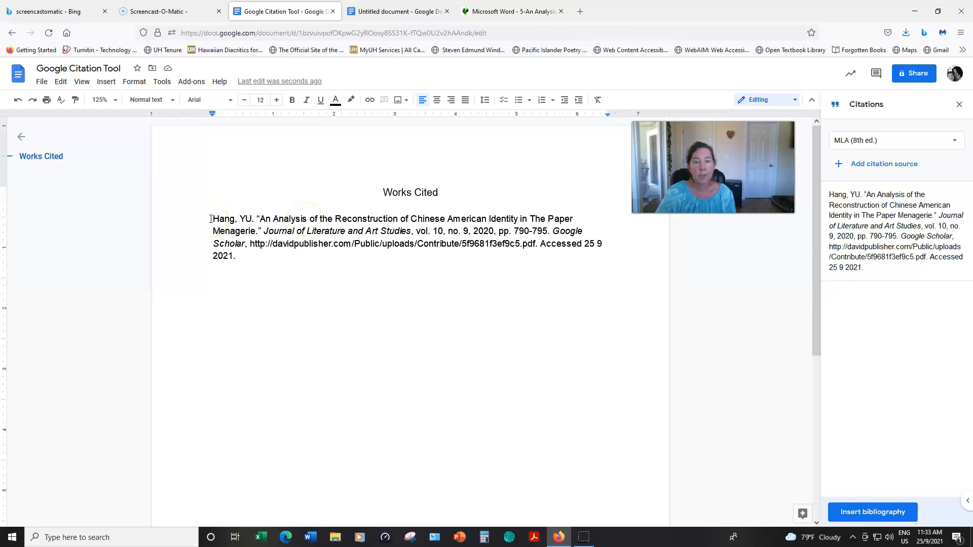
pyautogui.hotkey('ctrl', 'a')
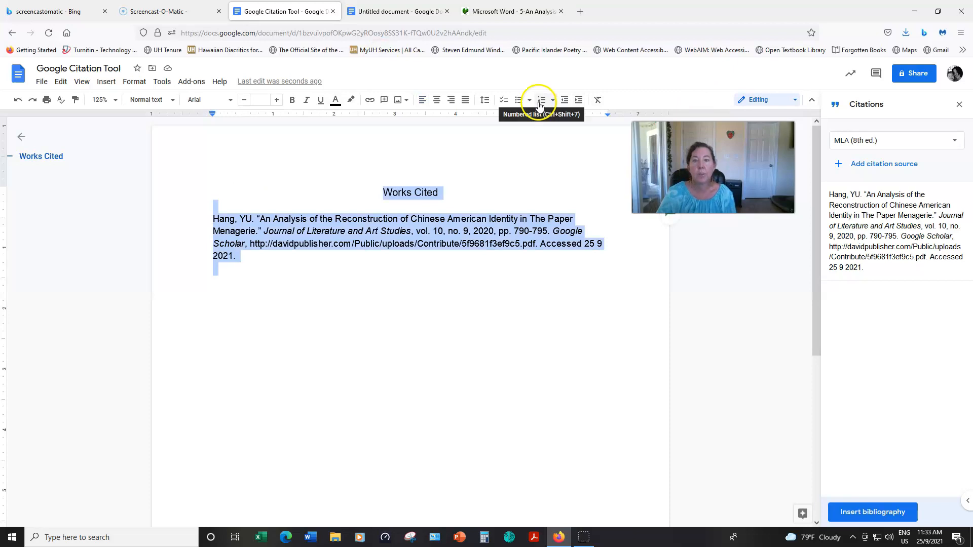
pyautogui.click(484, 101)
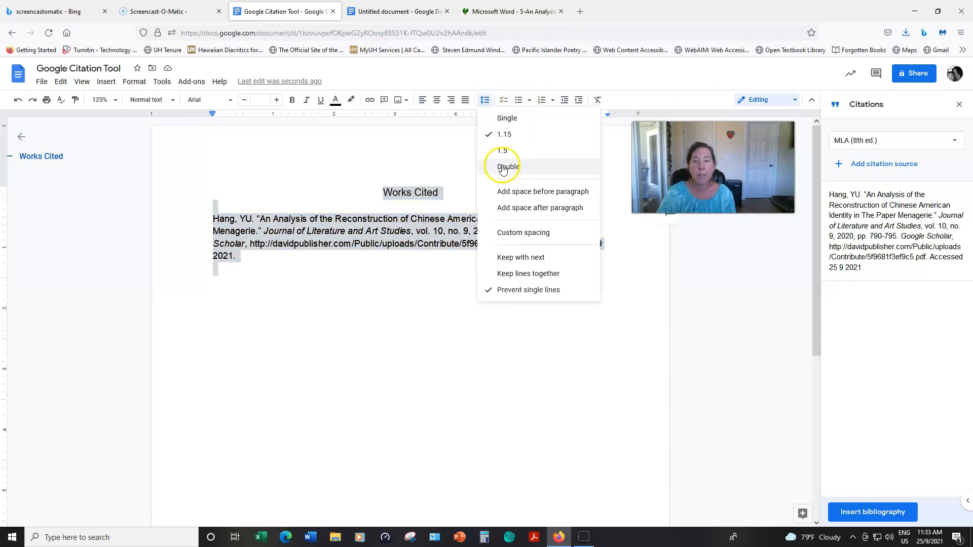
pyautogui.click(503, 167)
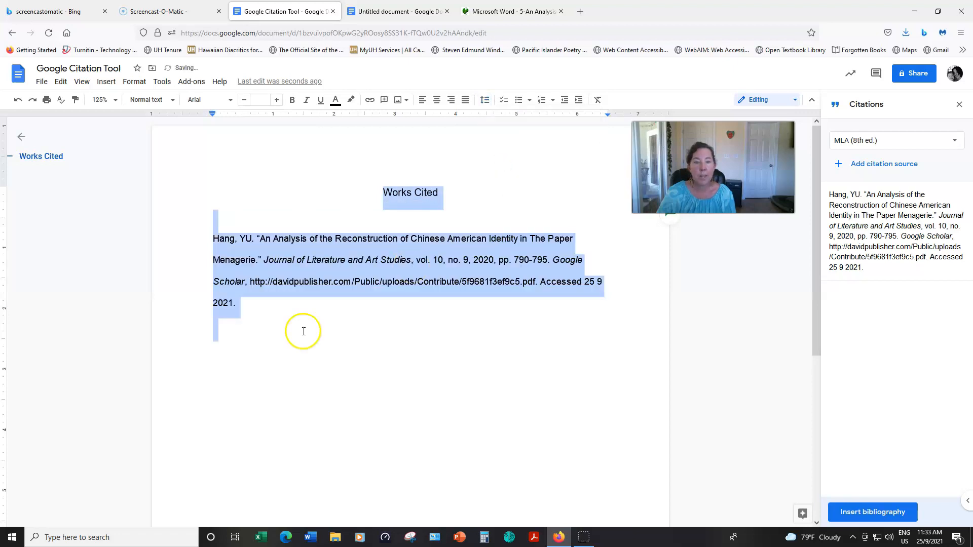
pyautogui.click(278, 317)
pyautogui.click(222, 214)
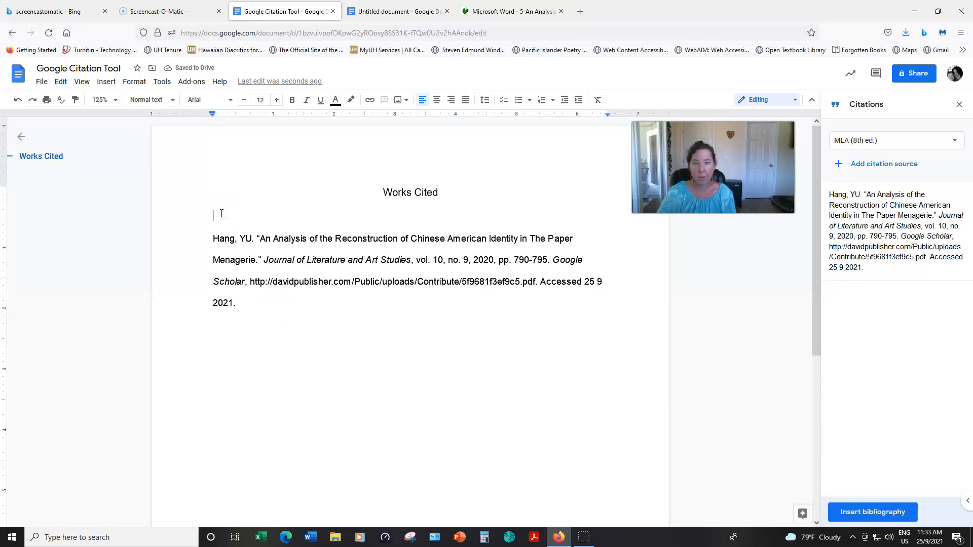
pyautogui.press('BackSpace')
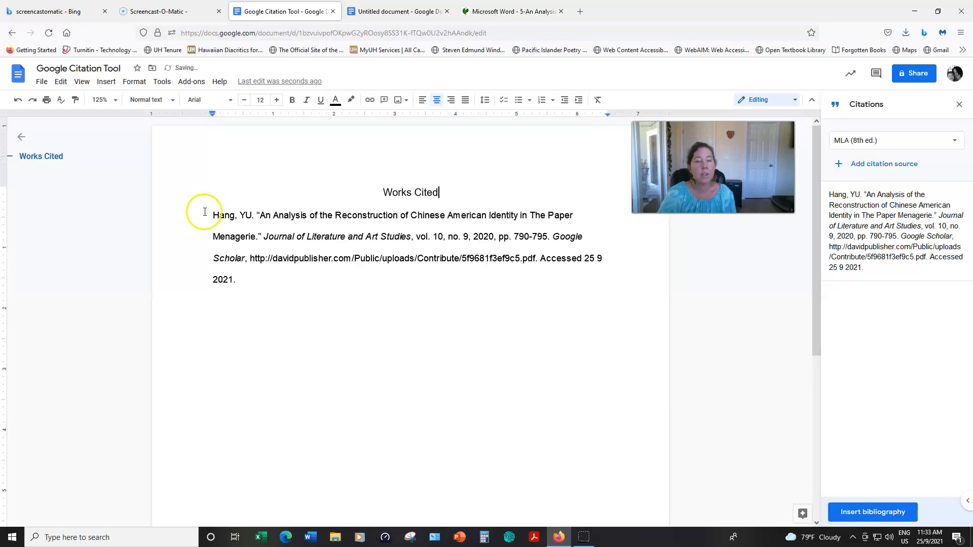
# - Apply a 0.5-inch hanging indent to the journal article entry under Works Cited
pyautogui.click(212, 215)
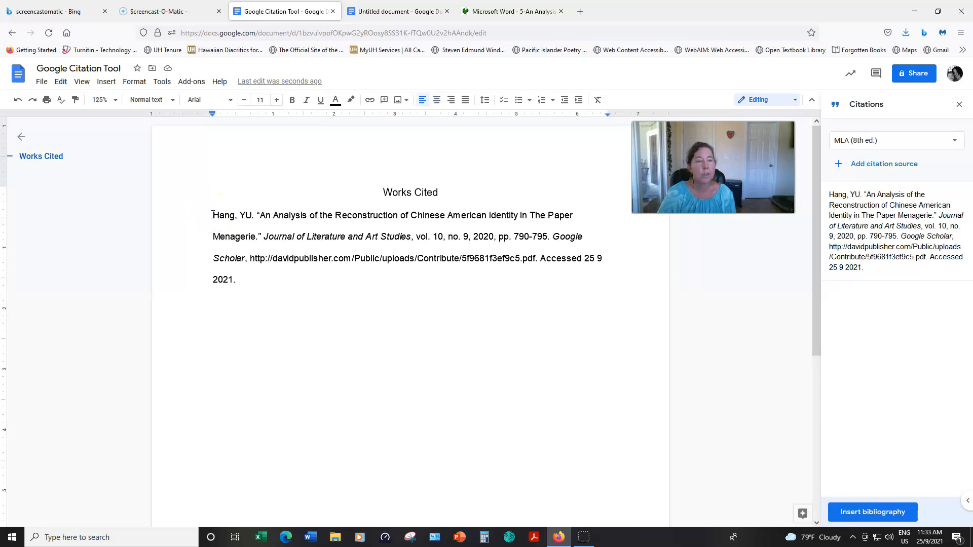
pyautogui.click(127, 84)
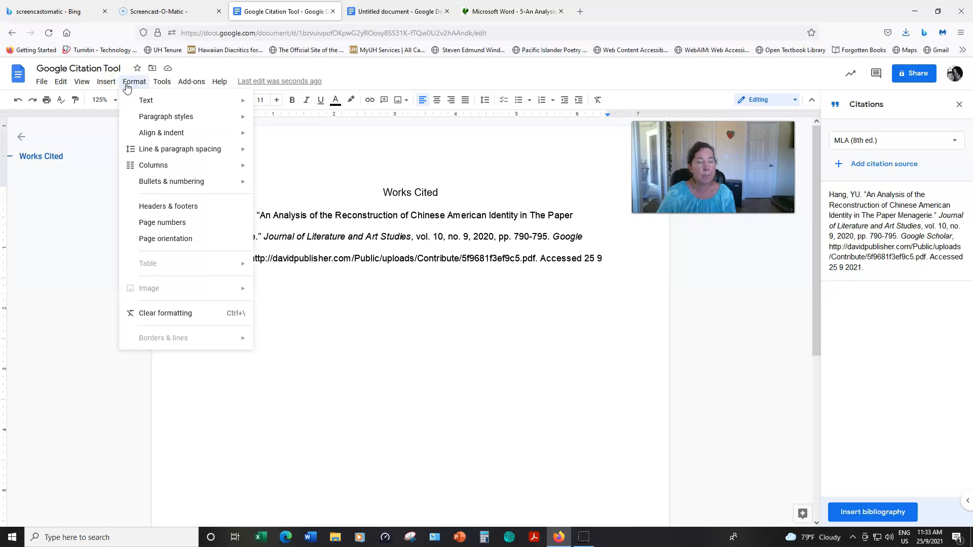
pyautogui.moveTo(145, 138)
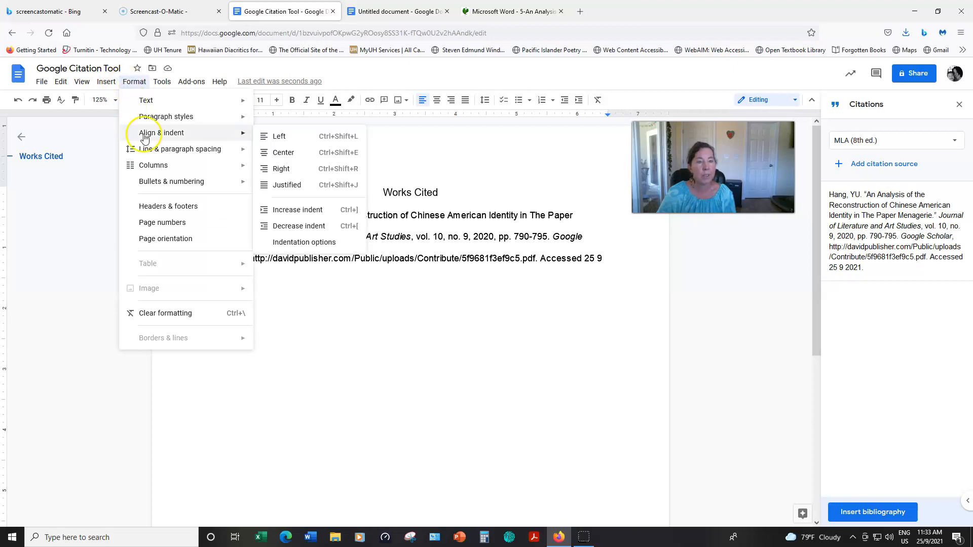
pyautogui.click(307, 243)
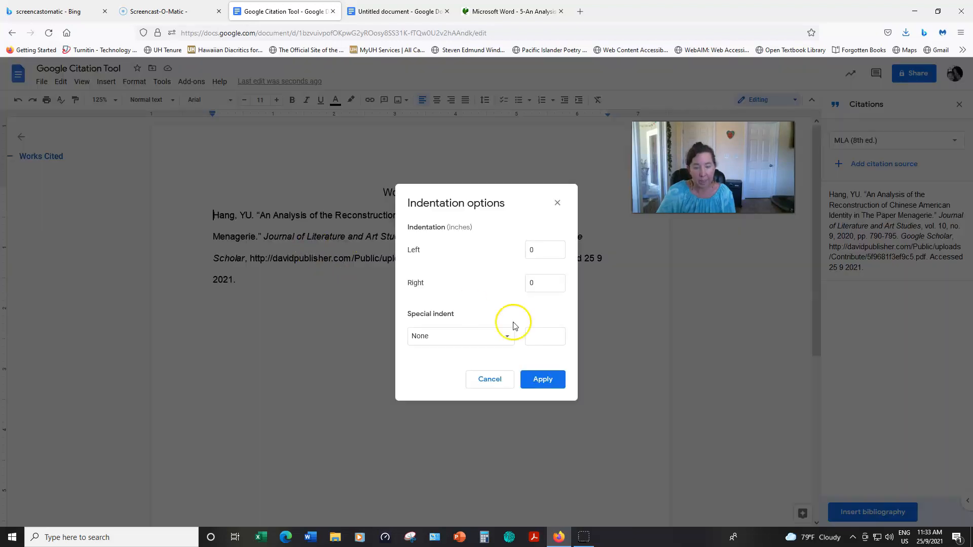
pyautogui.click(506, 341)
pyautogui.click(485, 368)
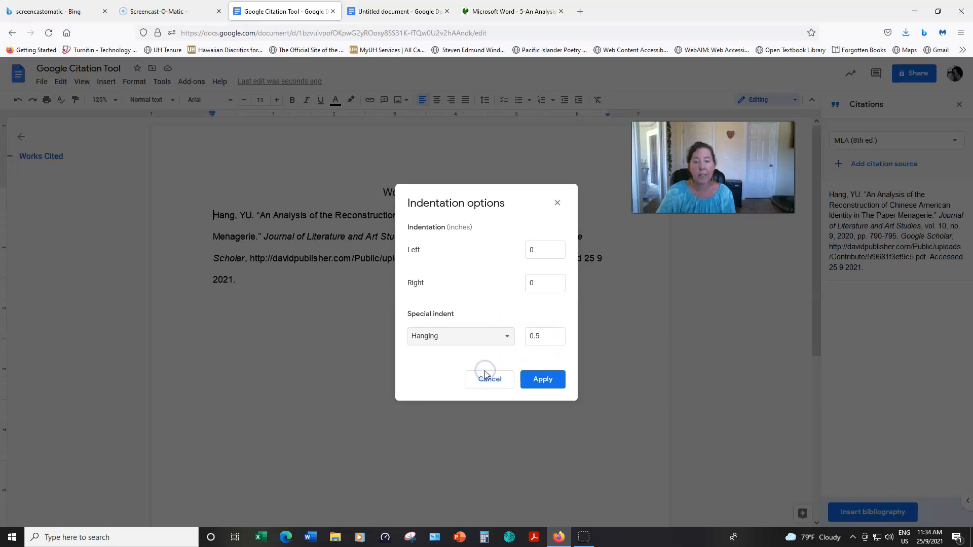
pyautogui.click(543, 380)
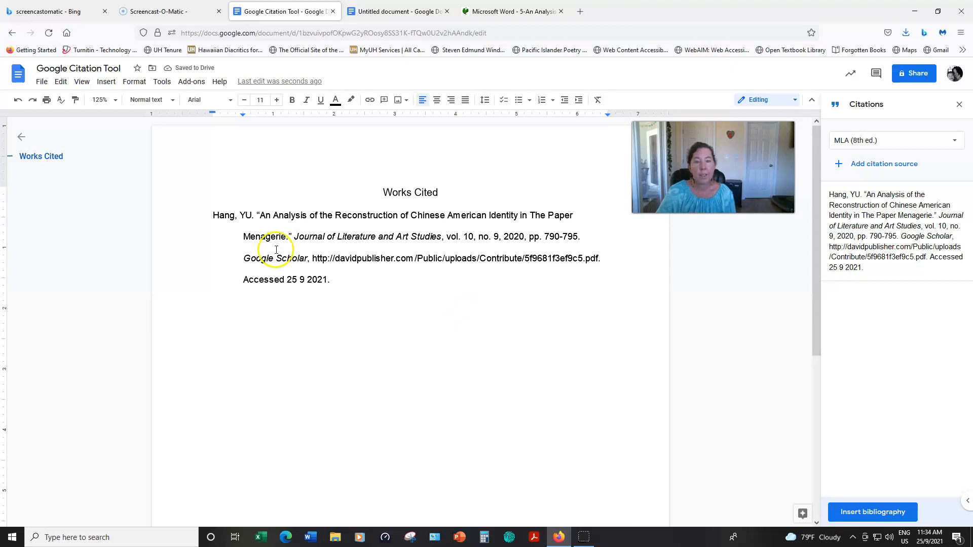
pyautogui.click(336, 281)
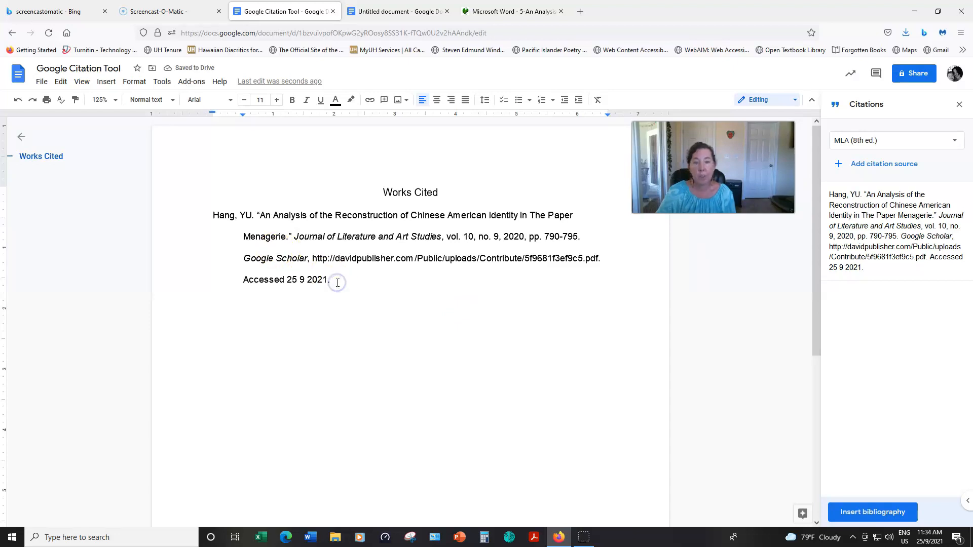